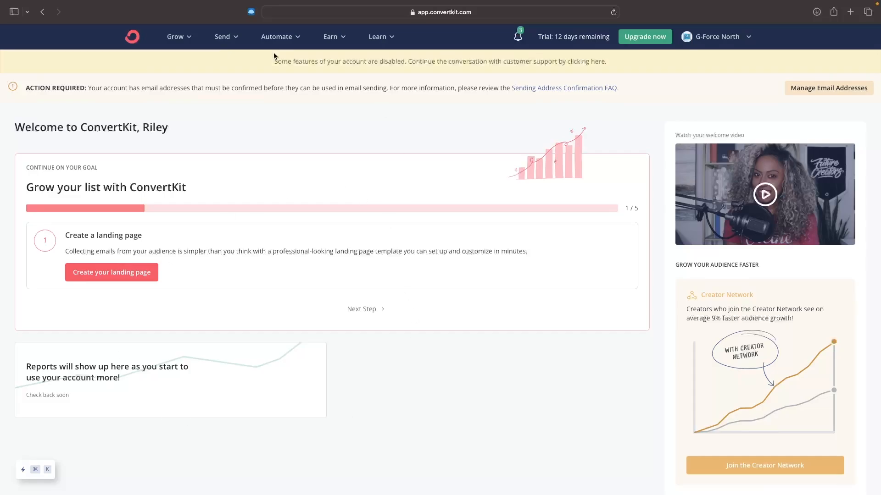
Step: Start creating a new landing page for gathering subscribers from the Landing Pages & Forms overview
click(189, 37)
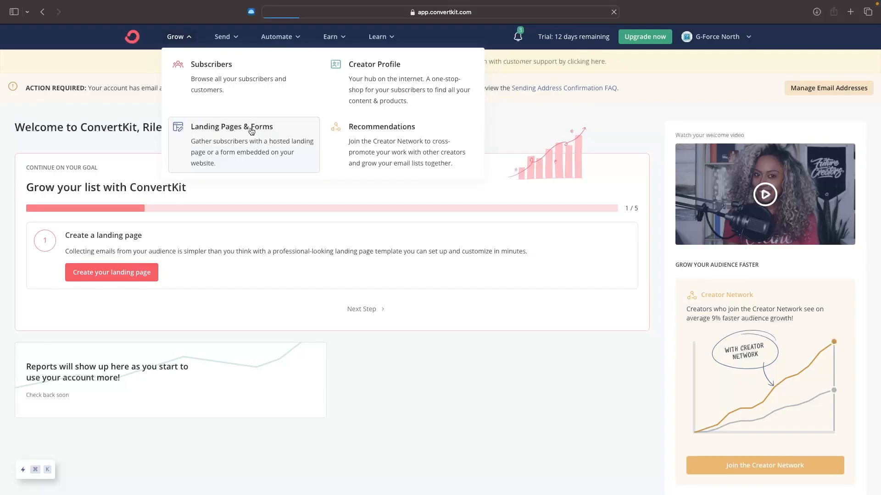
click(261, 133)
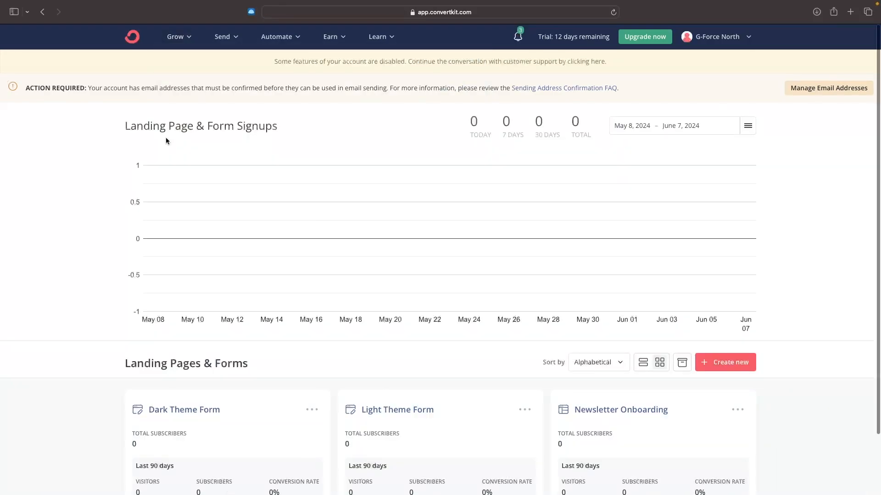
click(709, 367)
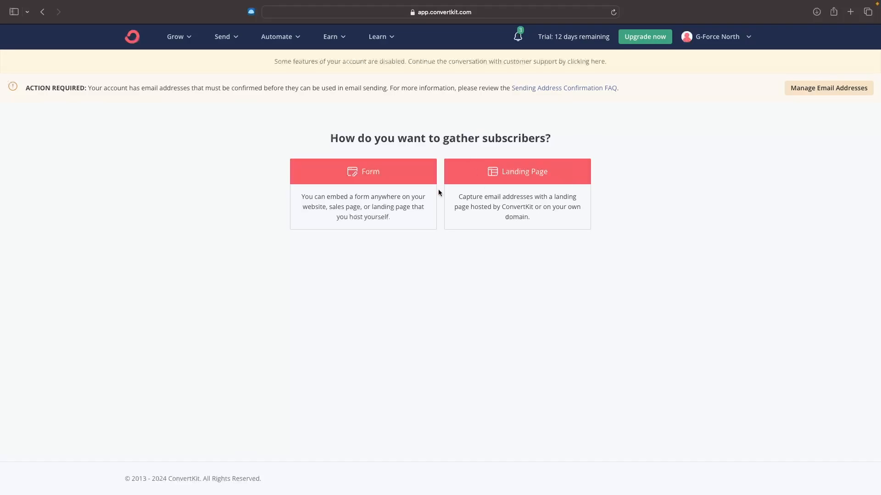
click(550, 174)
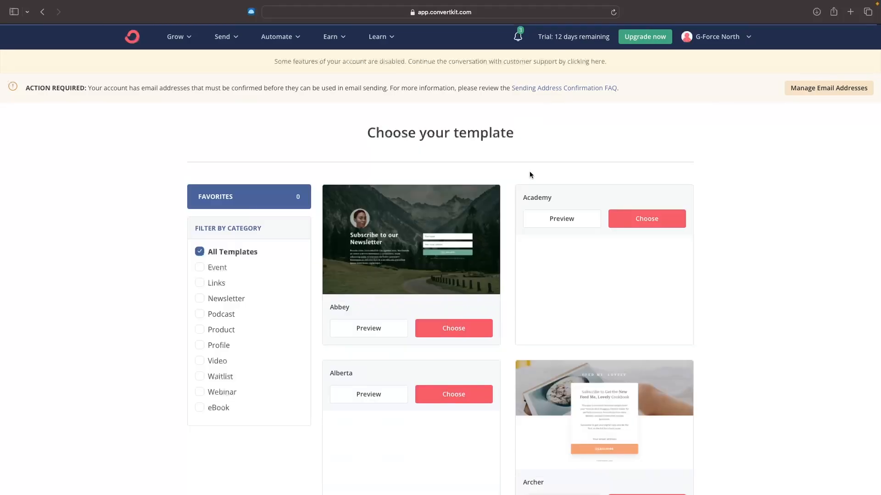
Step: Browse the landing page template gallery, including the templates in the Newsletter category
scroll(761, 258, down, 5)
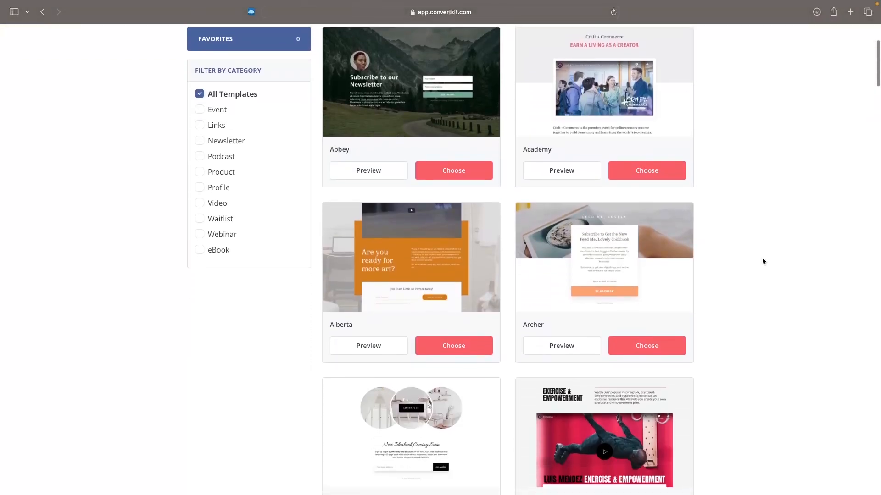
scroll(763, 261, down, 15)
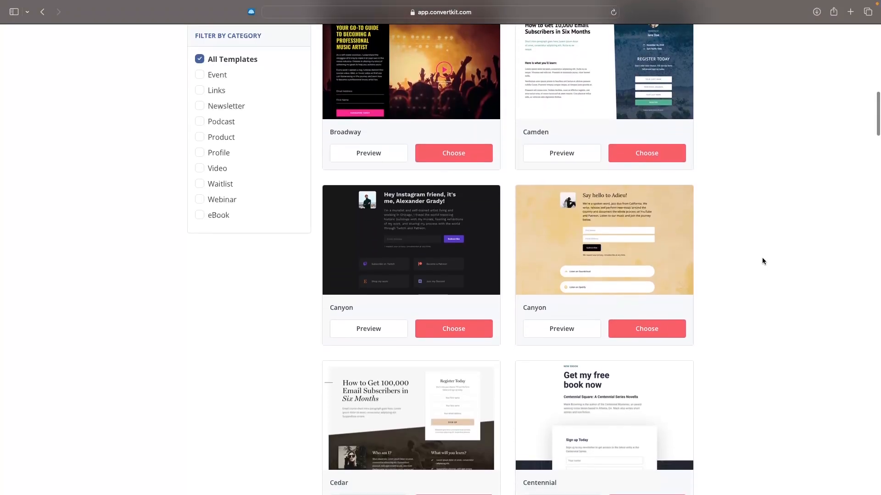
scroll(763, 261, down, 12)
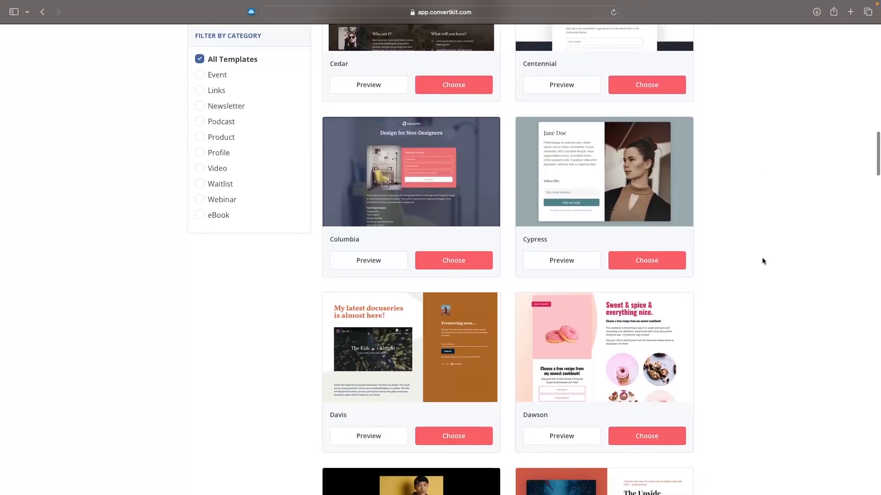
scroll(762, 261, down, 8)
scroll(762, 261, up, 20)
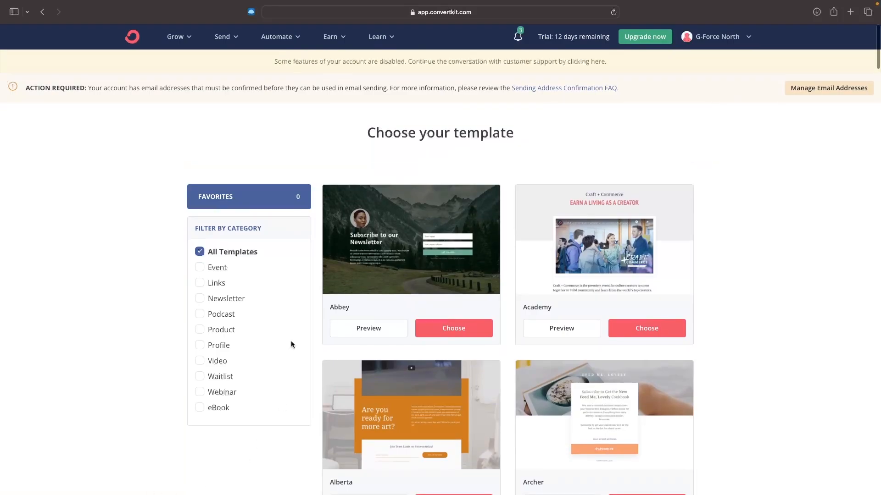
scroll(242, 237, down, 2)
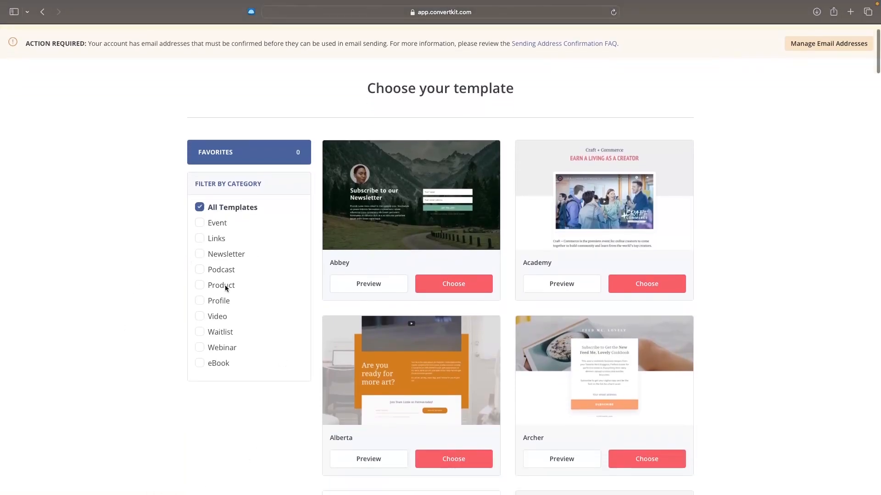
click(209, 254)
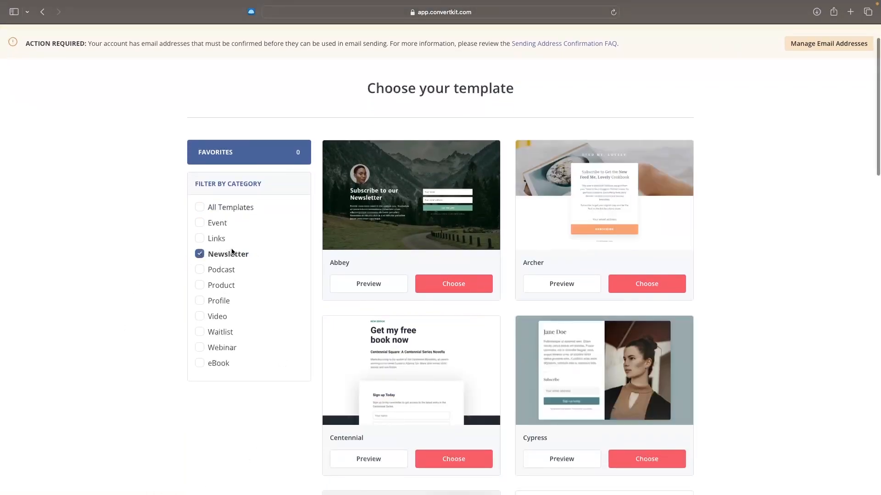
scroll(580, 152, down, 3)
scroll(580, 152, up, 2)
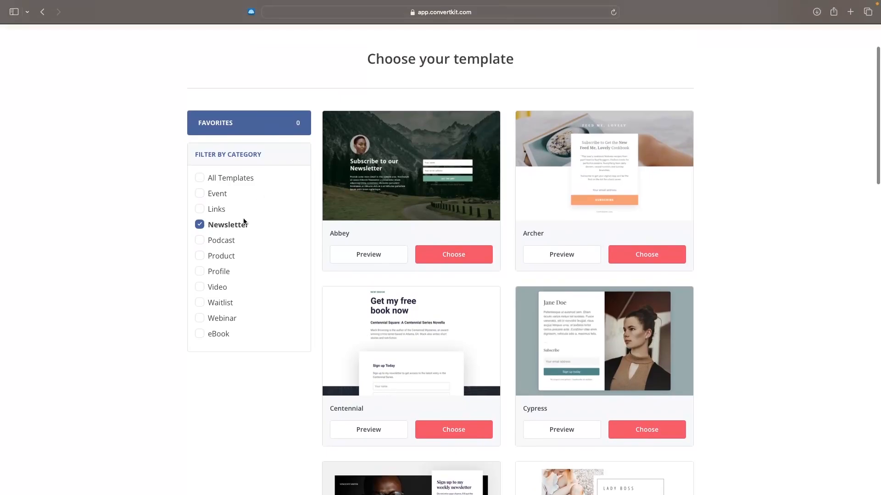
Step: Filter the templates by the Podcast category and choose the Emerald template
click(242, 223)
click(227, 240)
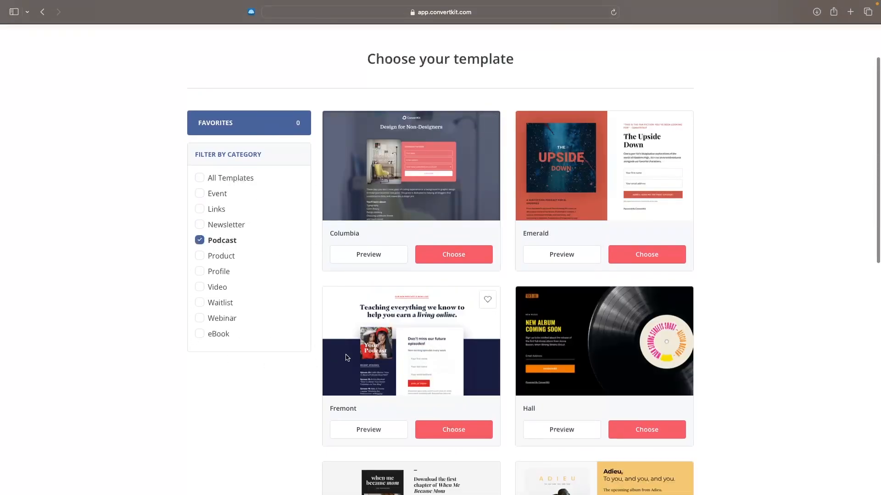
scroll(800, 262, up, 1)
scroll(834, 191, down, 2)
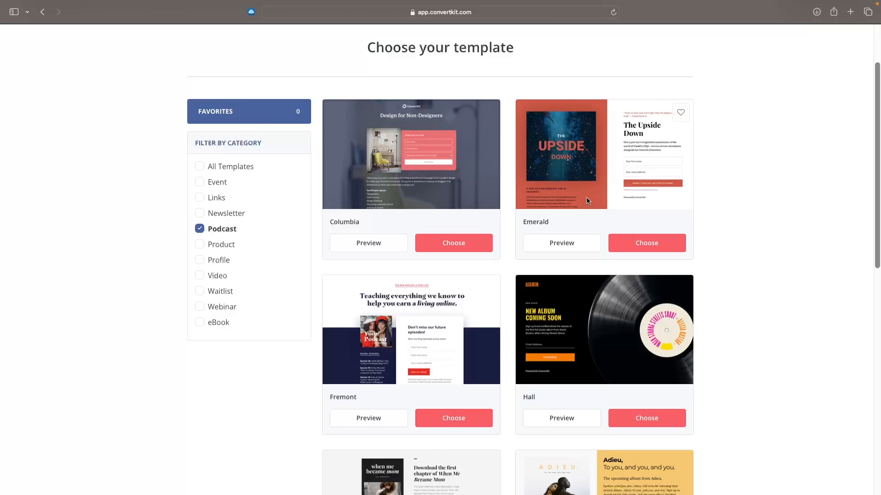
click(656, 244)
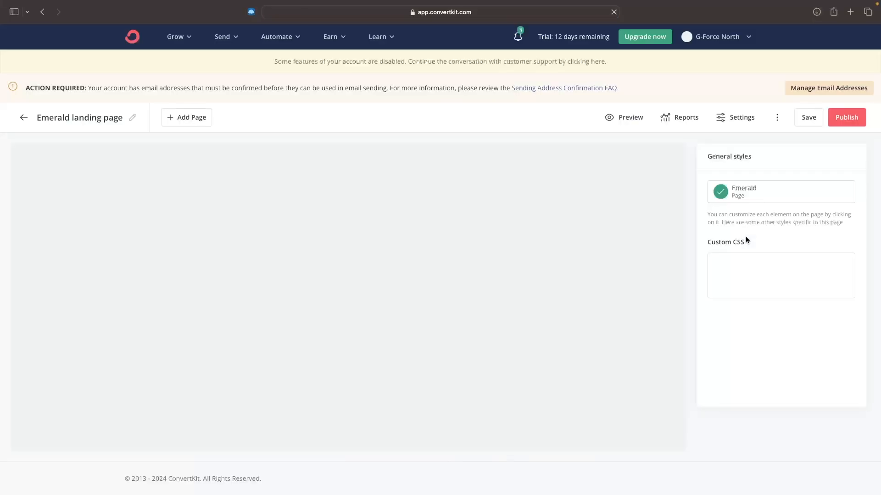
Step: Replace the main heading "The Upside Down" with "G-Force North"
scroll(622, 224, down, 1)
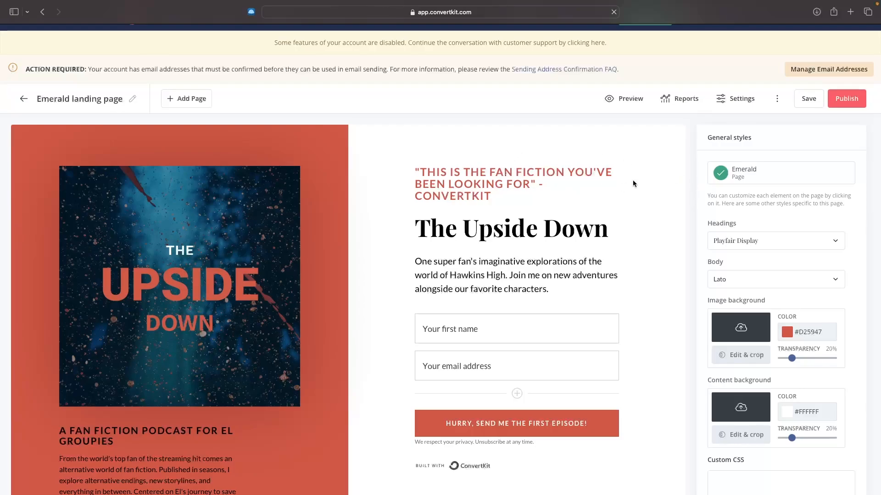
click(542, 276)
drag(551, 289, 415, 259)
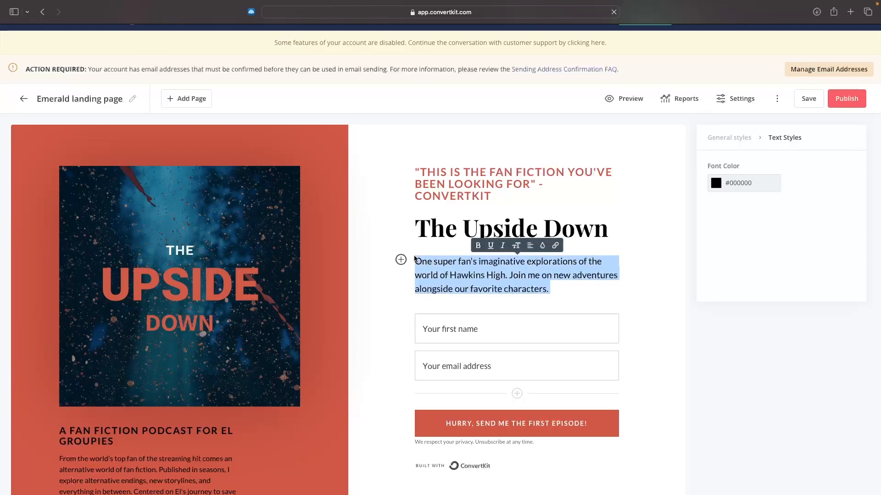
double_click(468, 223)
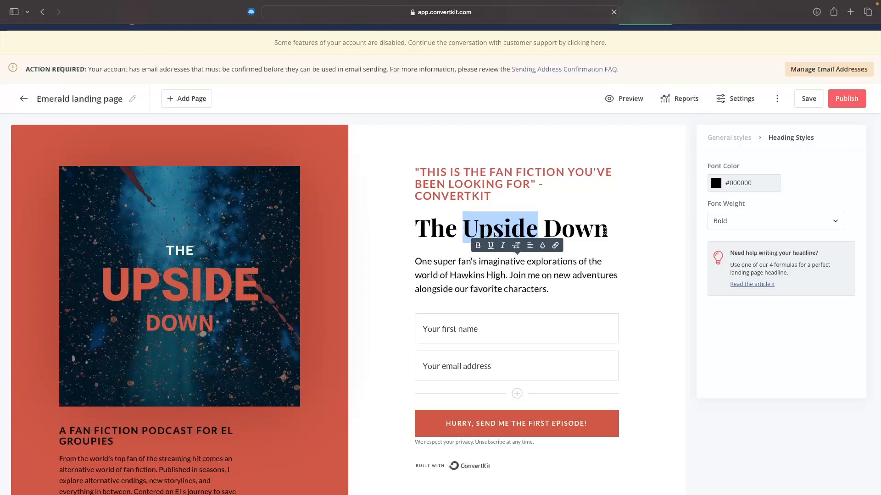
triple_click(416, 224)
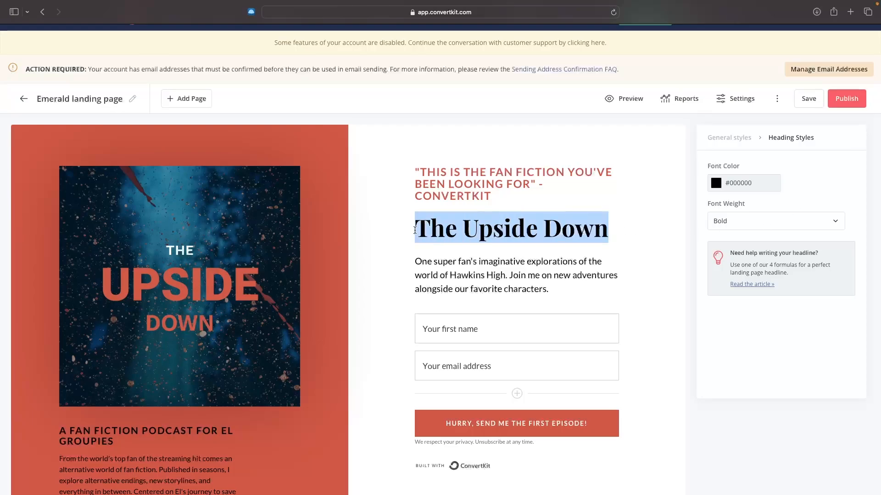
text(G-)
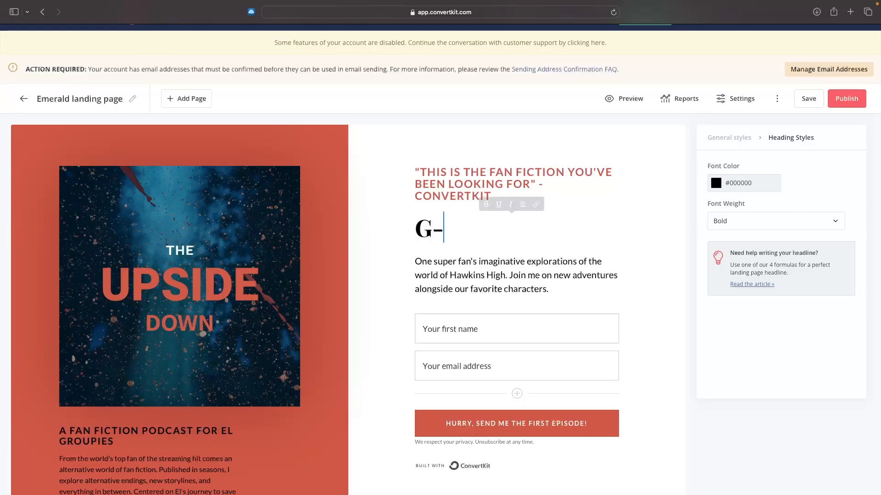
text(Force )
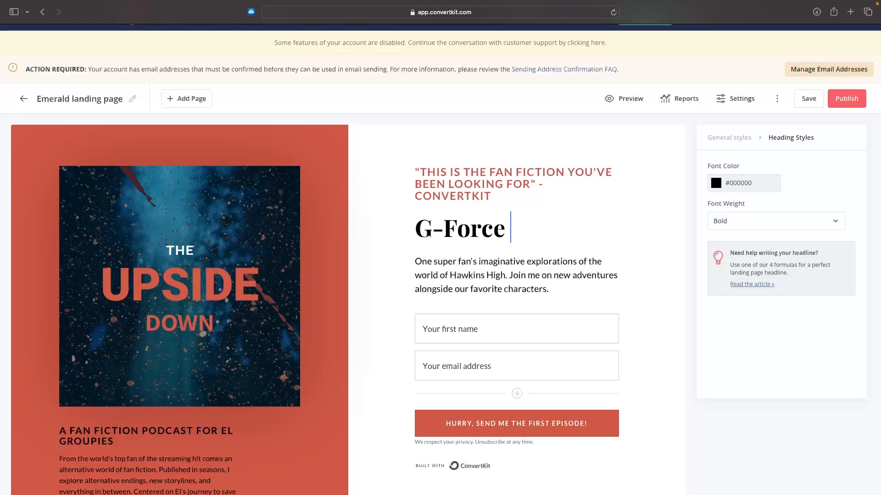
text(North)
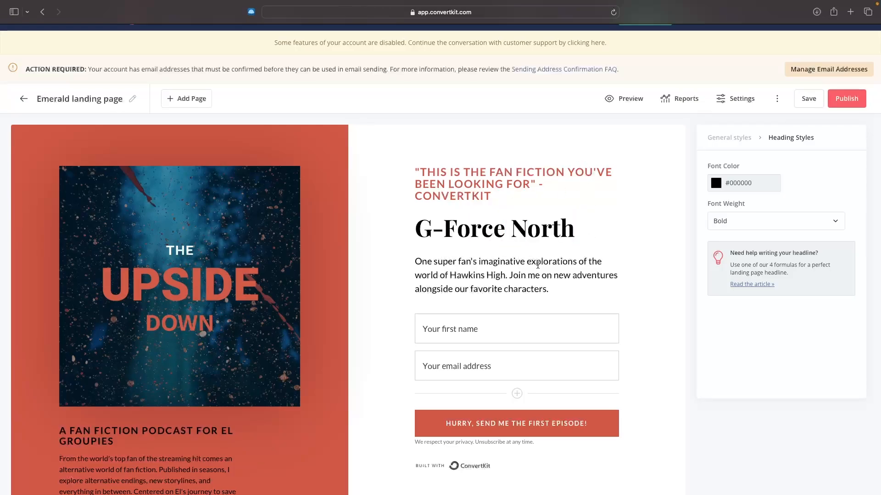
Step: Set the main heading's font color to blue #004AFF
drag(576, 229, 414, 231)
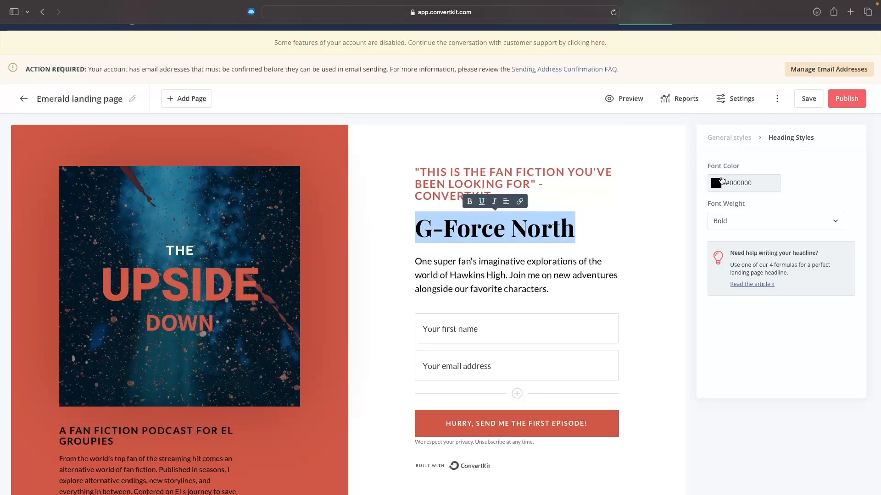
click(720, 180)
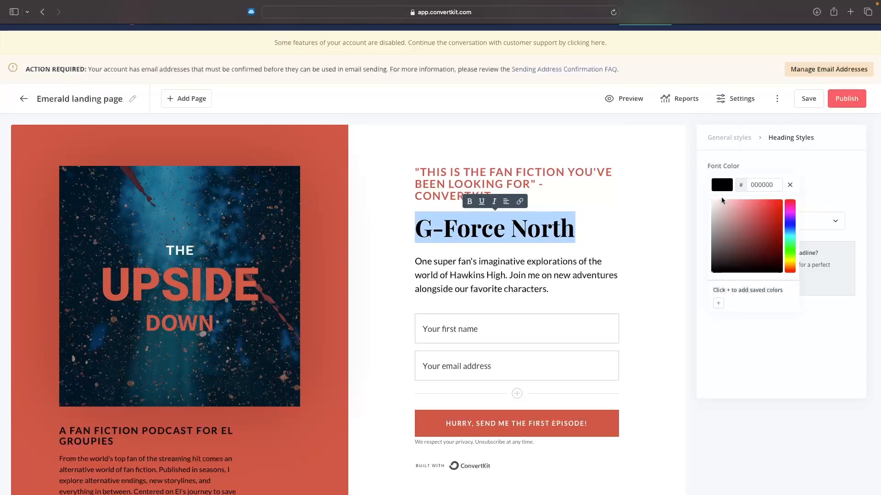
click(793, 229)
drag(770, 219, 785, 194)
click(830, 194)
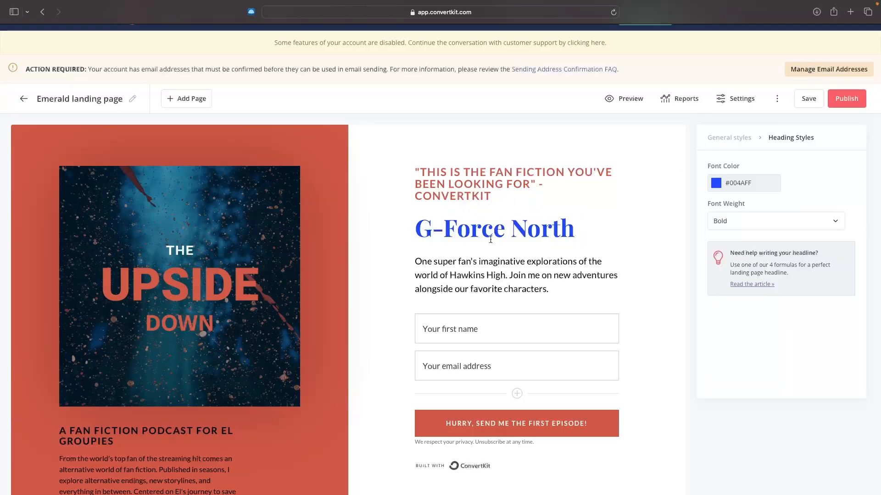
Step: Try the Normal font weight on the main heading and return it to Bold
click(732, 221)
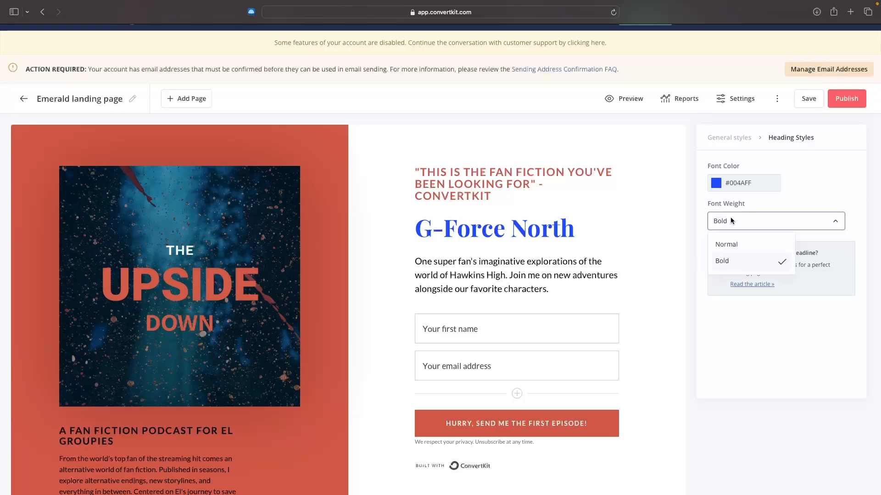
click(733, 245)
click(737, 225)
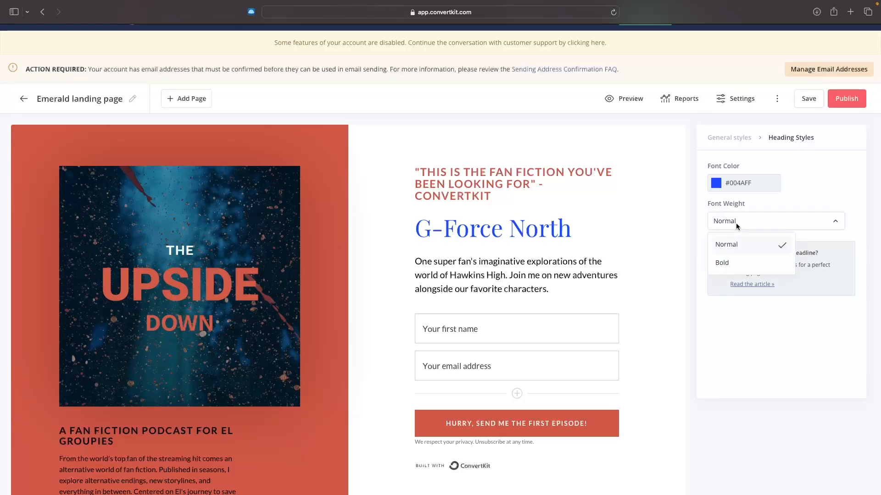
click(735, 262)
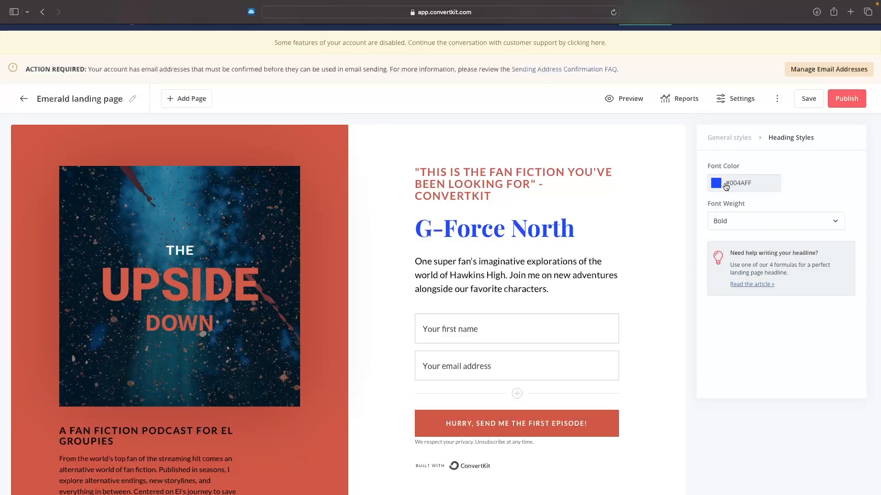
Step: Replace the preheader quote above the main heading with "THE BEST SOFTWARE PODCAST ON THE INTERNET" in quotation marks
click(523, 171)
drag(494, 196, 427, 167)
click(486, 185)
drag(510, 196, 420, 171)
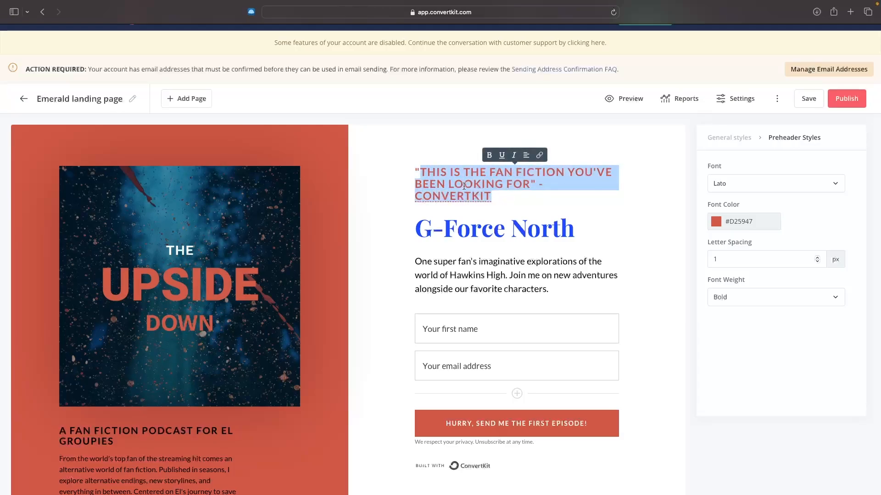
text(THE)
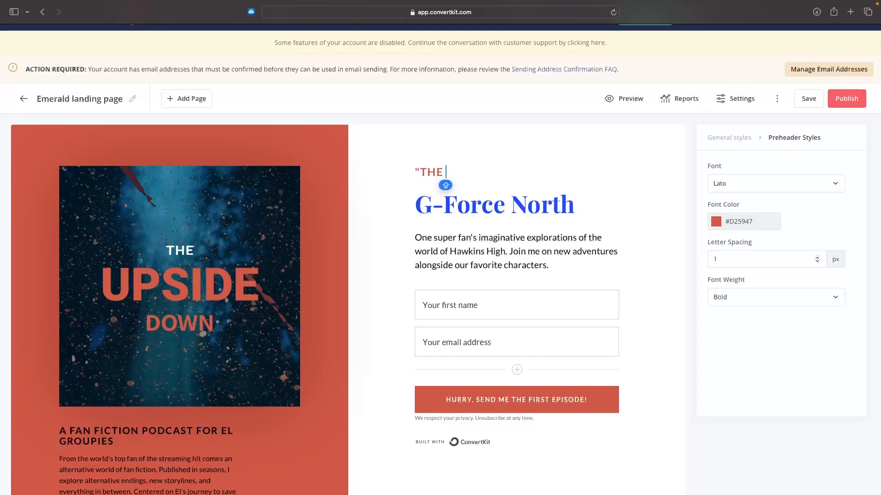
text( BEST PODCAST)
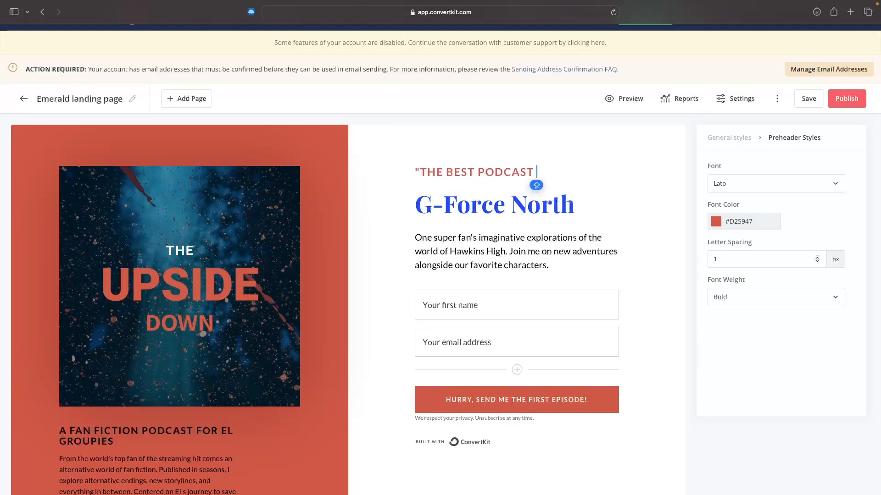
key(BackSpace)
key(BackSpace)
key(BackSpace)
key(BackSpace)
key(BackSpace)
key(BackSpace)
key(BackSpace)
text(SOF)
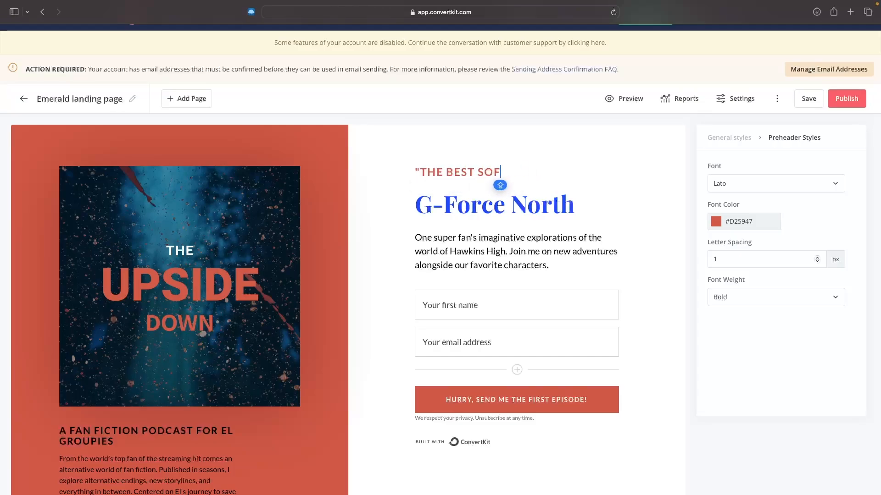
text(TWARE POD)
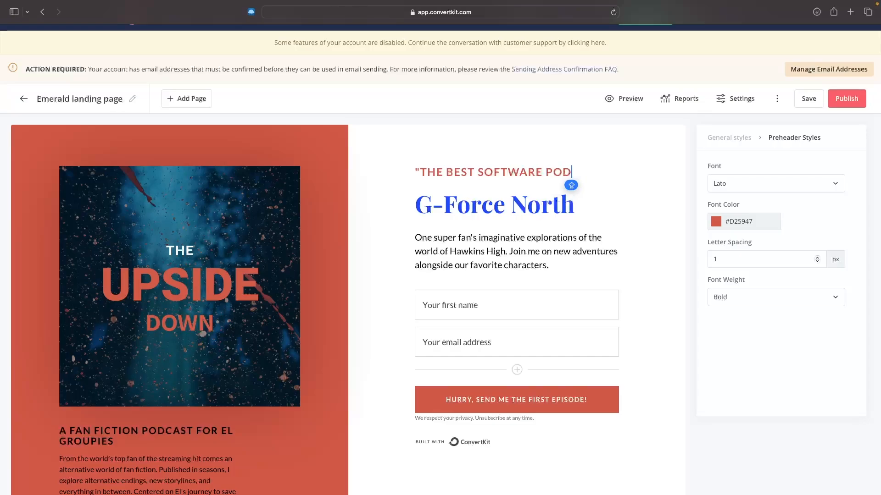
text(CAST ON THE INTERNEW)
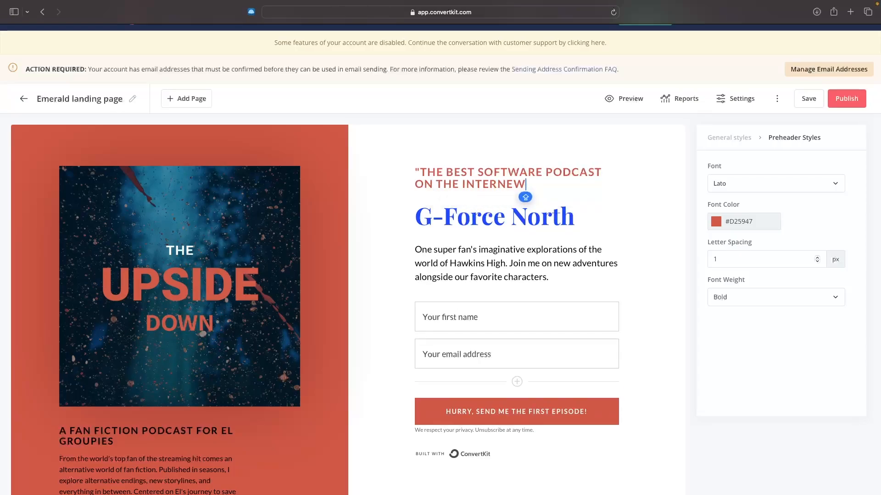
key(BackSpace)
text(T")
Step: Replace the description paragraph under the main heading with "Software review, tutorials and comparison, new shows every week."
drag(553, 274, 415, 250)
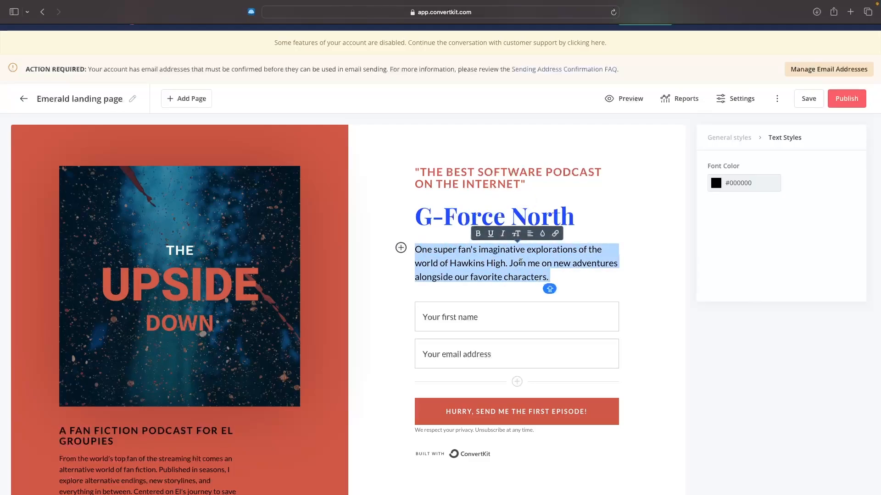
text(Software review, tutorials and comparison, new shows every week)
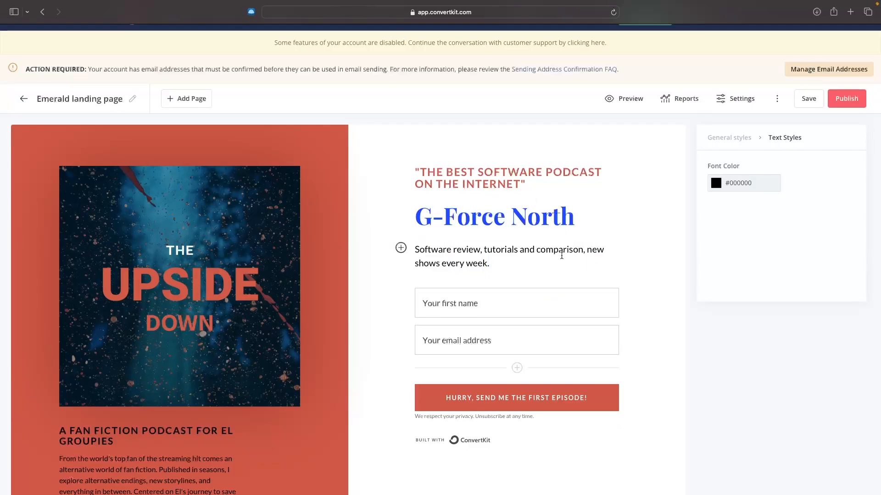
scroll(542, 254, down, 1)
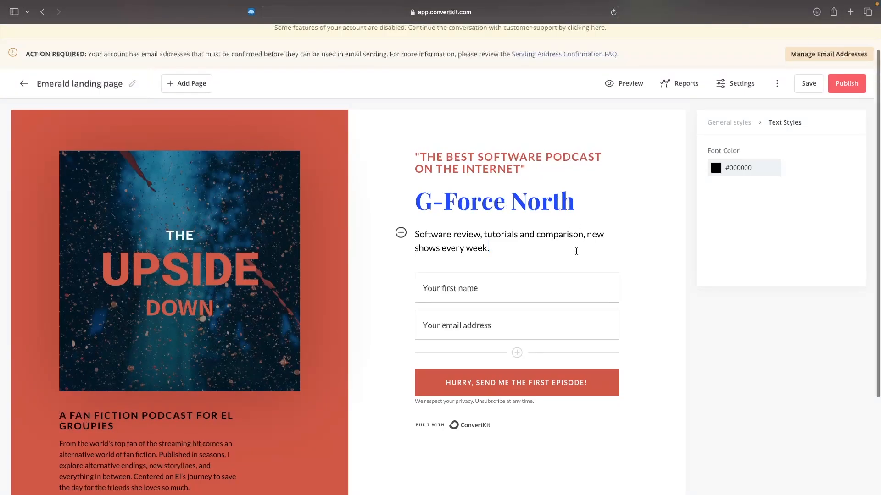
Step: Set the main heading's font color to black #000000
drag(569, 204, 415, 202)
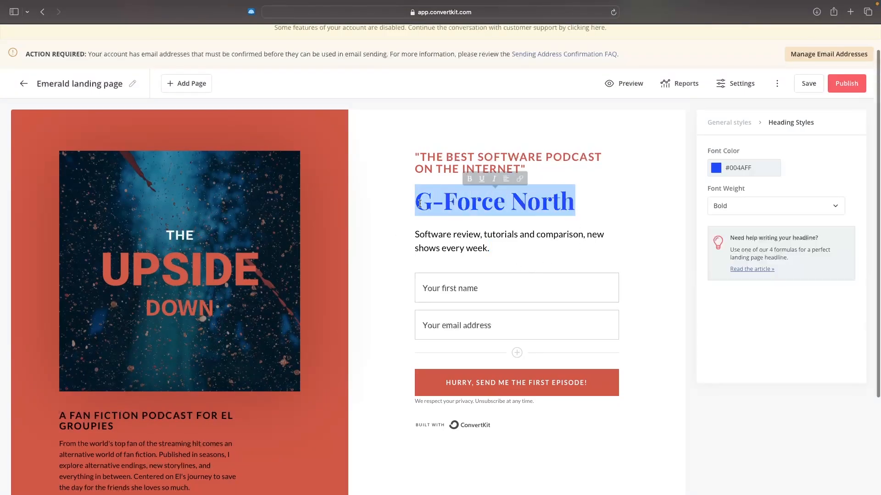
click(715, 173)
drag(744, 205, 697, 262)
click(694, 258)
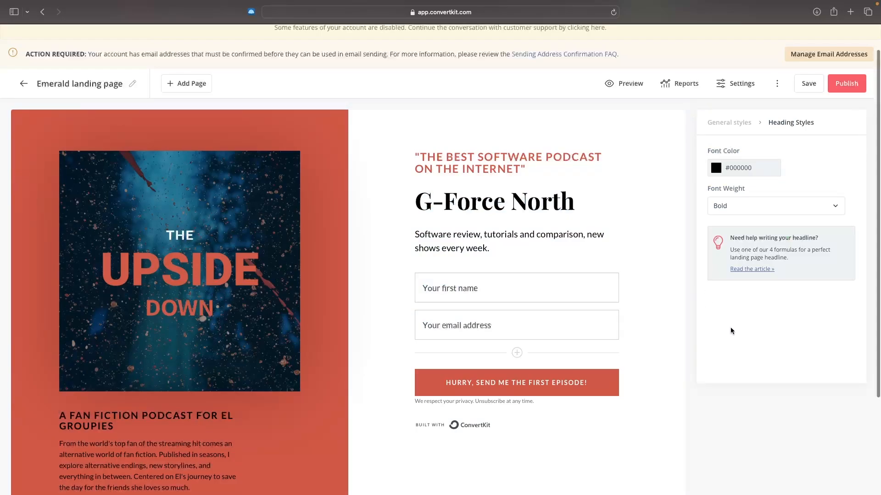
Step: Replace the podcast cover image with "Untitled design (1).png" from the Effects folder in YouTube
scroll(753, 316, down, 1)
scroll(753, 316, up, 1)
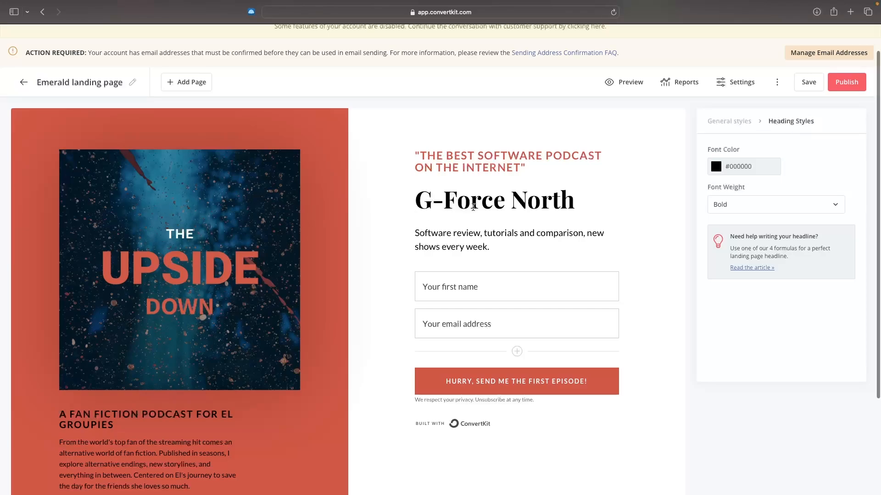
click(229, 217)
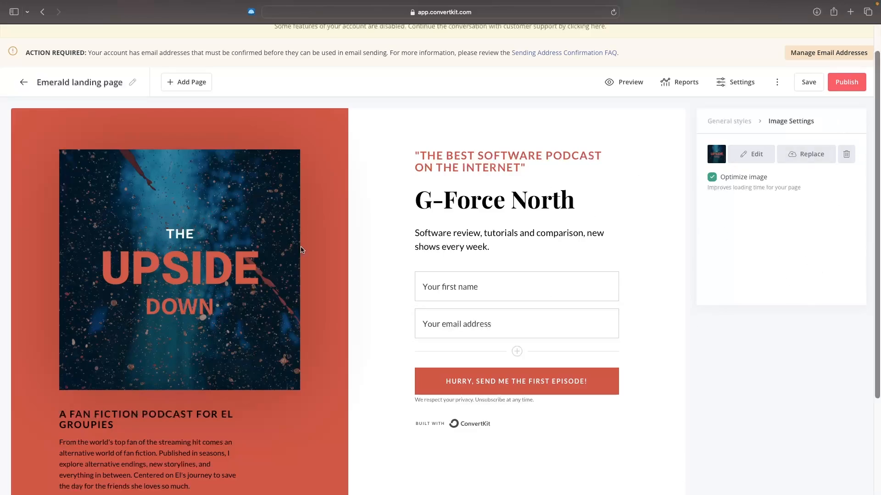
click(807, 156)
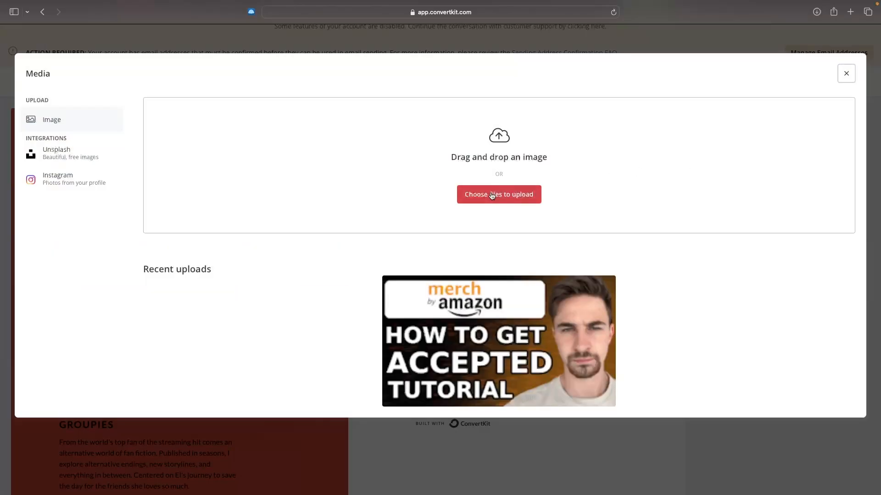
click(496, 195)
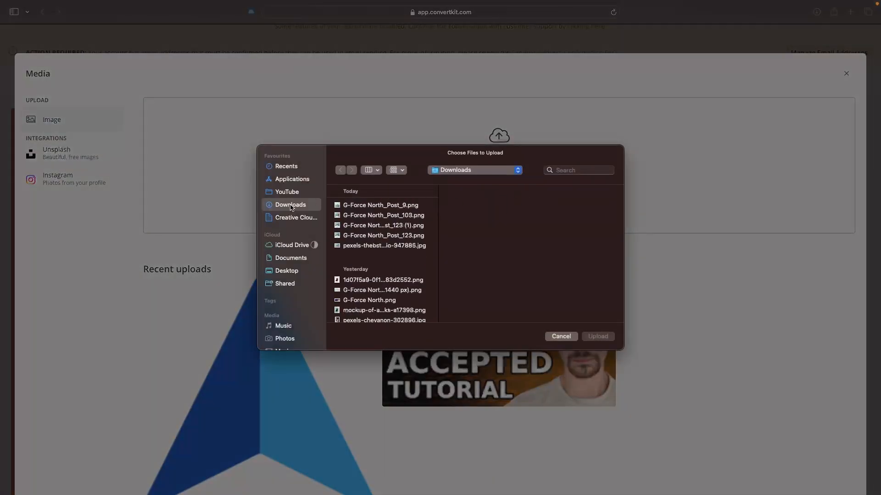
click(287, 192)
click(369, 292)
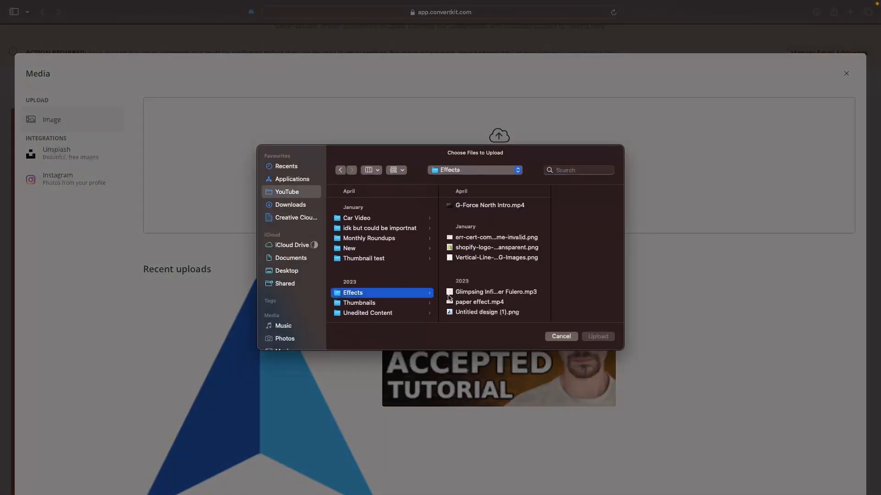
double_click(487, 312)
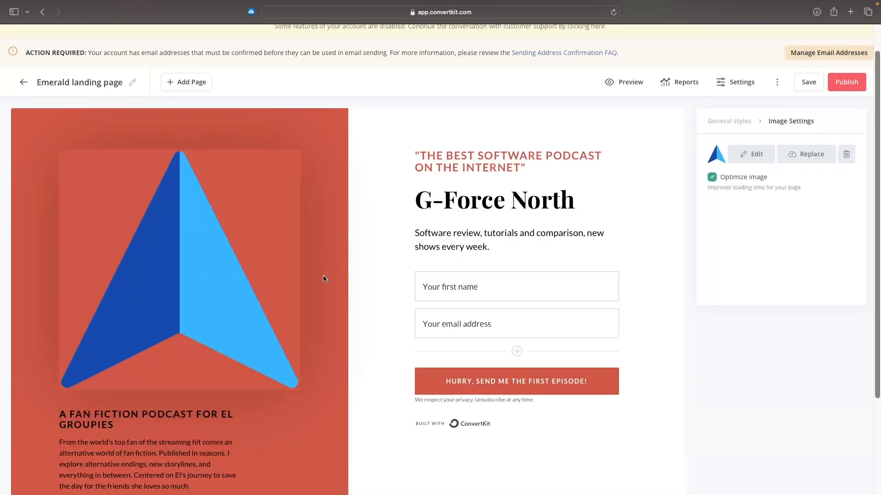
scroll(324, 279, down, 5)
click(122, 303)
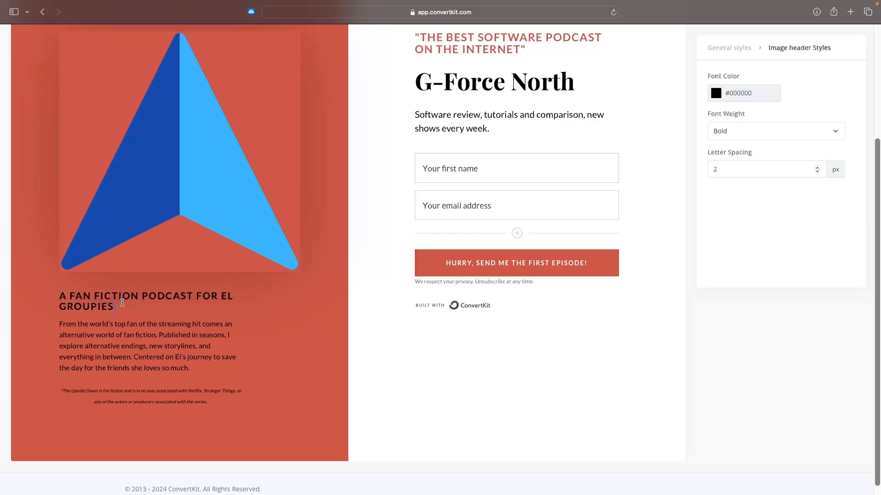
drag(122, 303, 66, 295)
drag(208, 367, 106, 332)
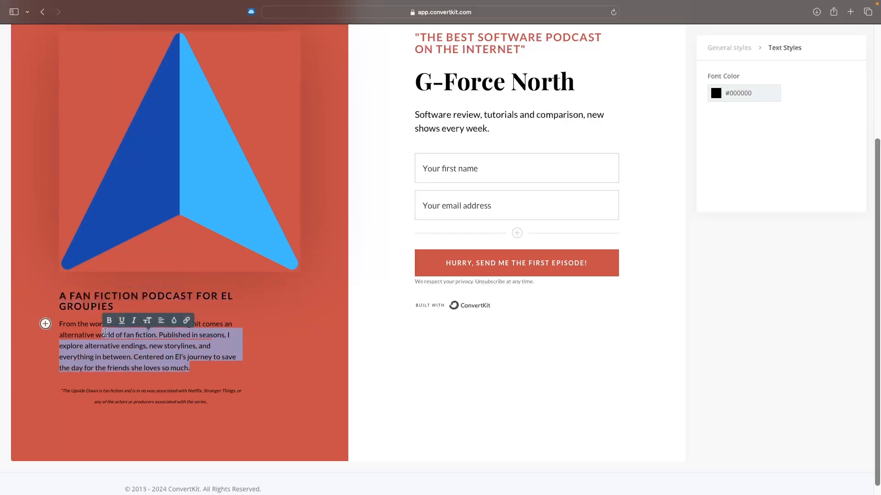
click(420, 352)
Step: Replace the form button's text with "SUBSCRIBE NOW"
scroll(441, 358, up, 4)
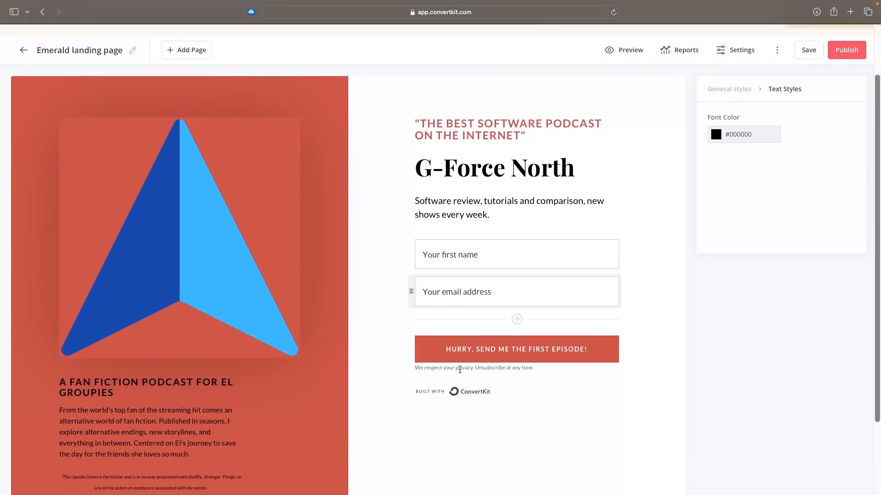
click(487, 353)
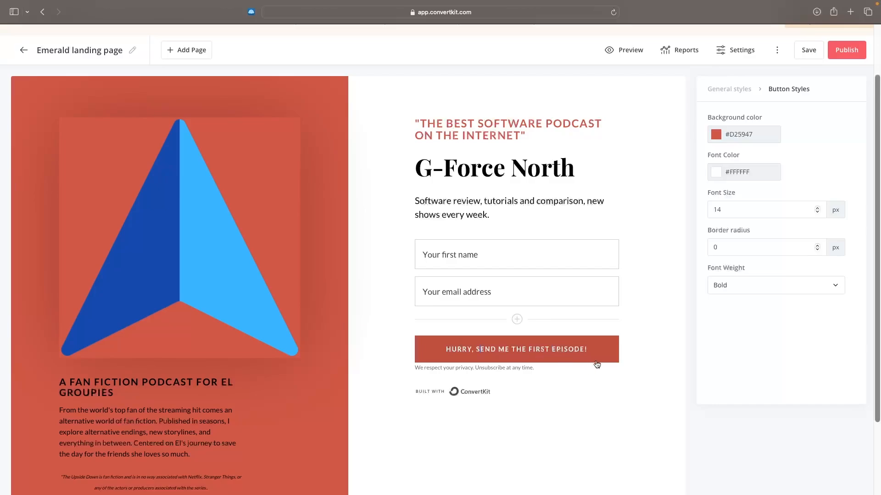
drag(588, 352, 435, 354)
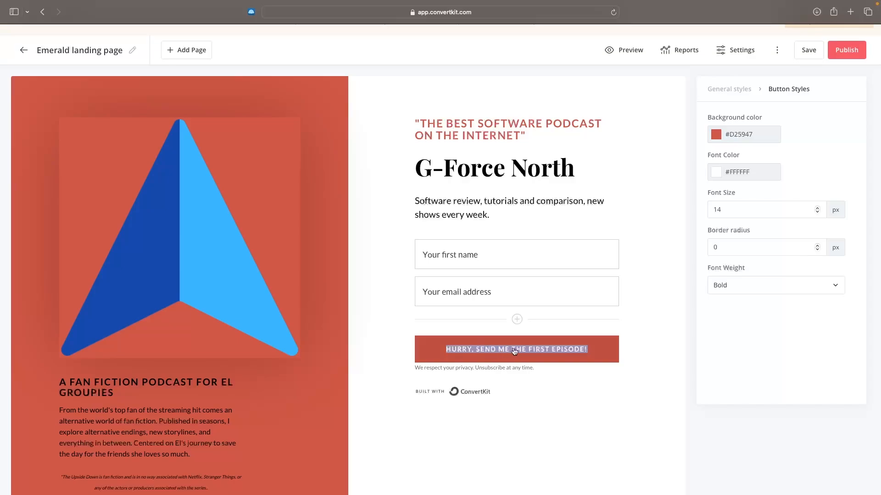
text(SUBSCRIBE NOW)
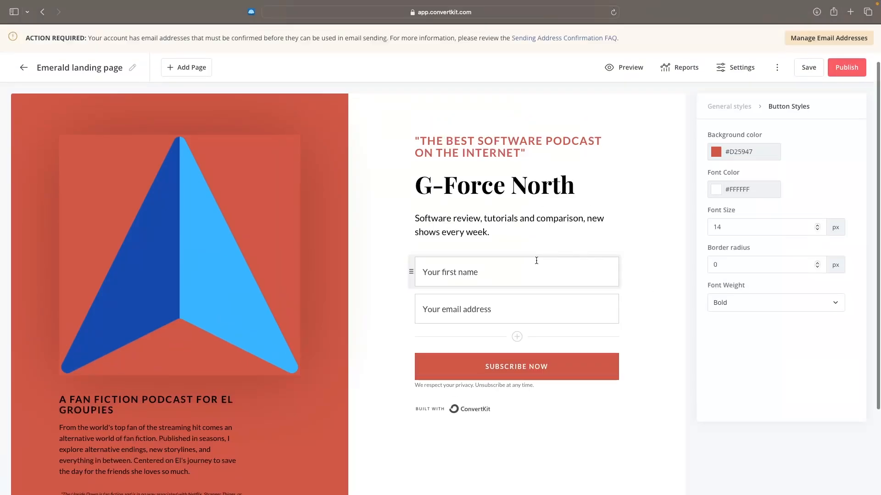
Step: Change the custom field label of the form's first name field to "First name"
click(445, 260)
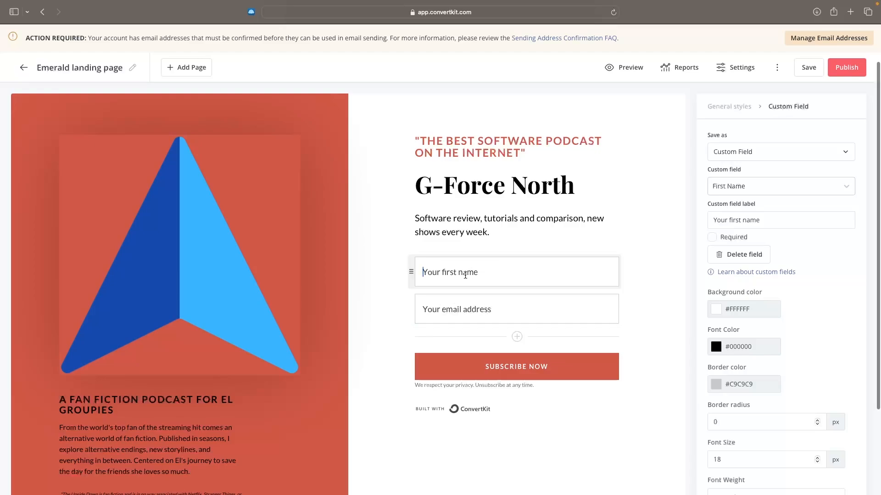
click(460, 309)
click(611, 275)
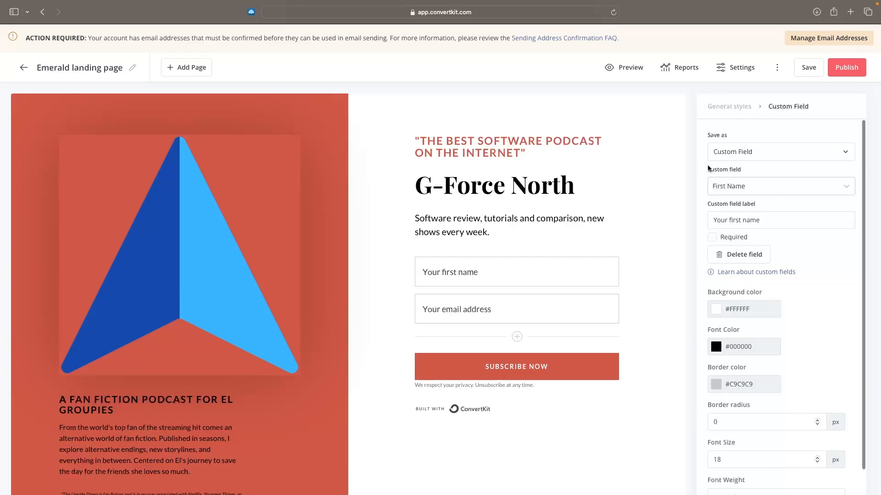
triple_click(743, 170)
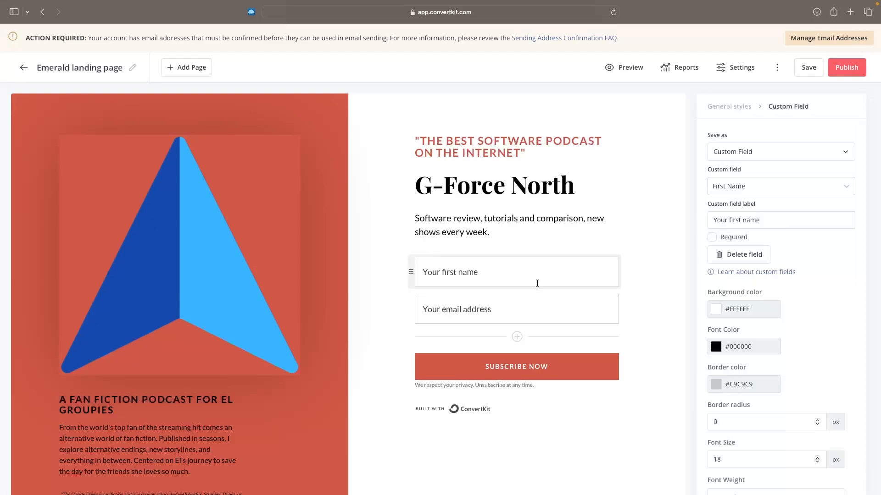
drag(731, 221, 686, 223)
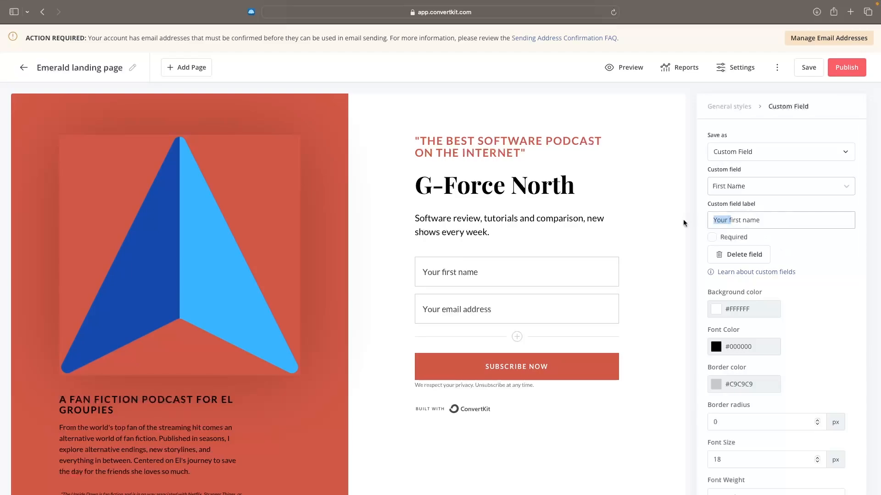
text(F)
click(806, 247)
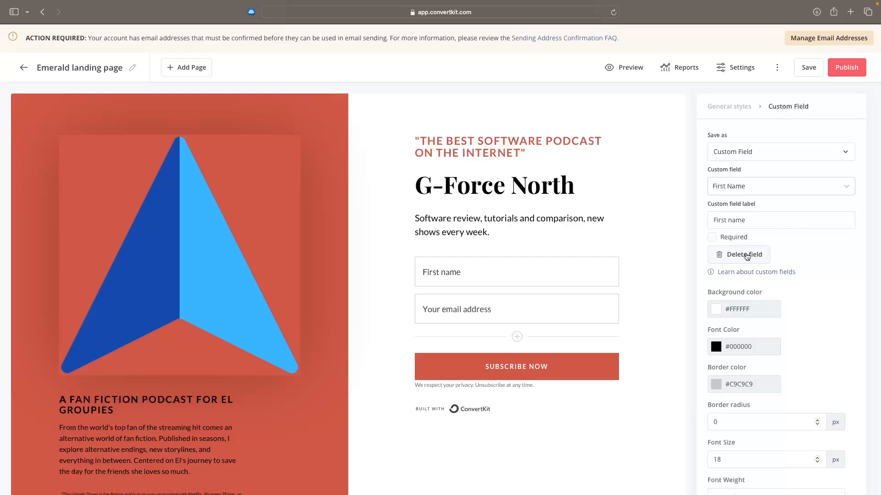
Step: Make the first name field required
click(713, 238)
click(713, 239)
click(712, 238)
scroll(778, 254, down, 3)
click(720, 257)
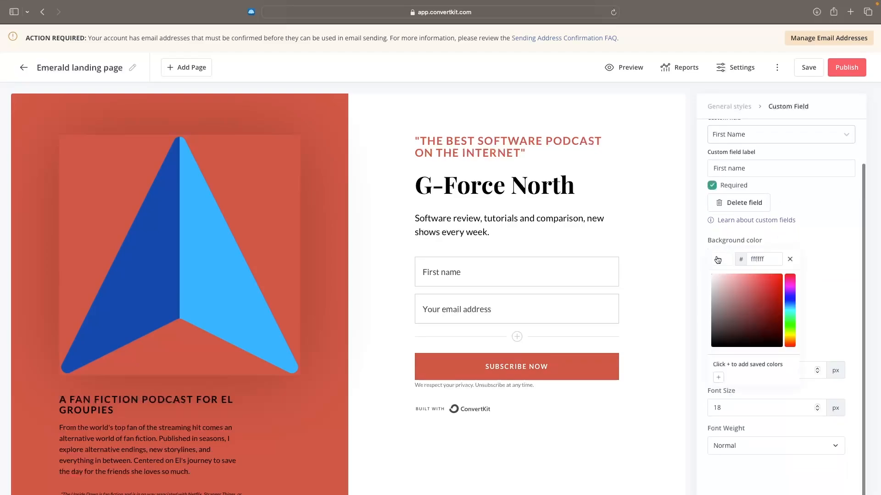
drag(774, 282, 705, 270)
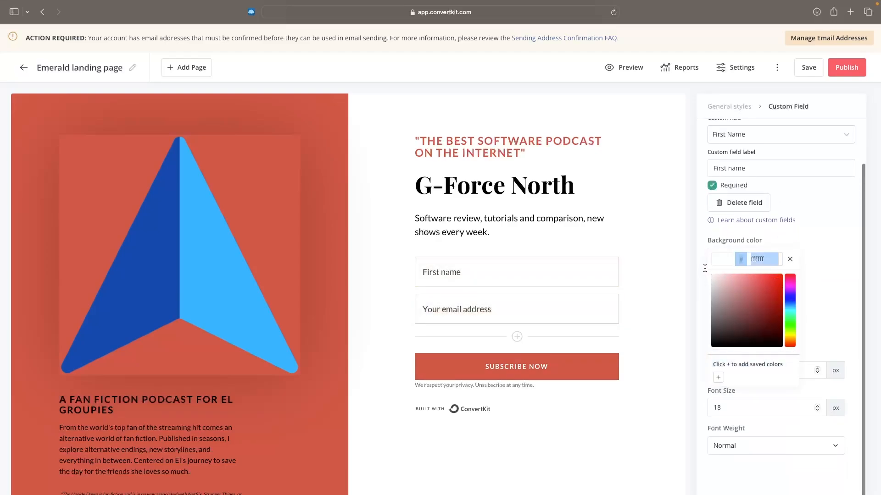
click(830, 260)
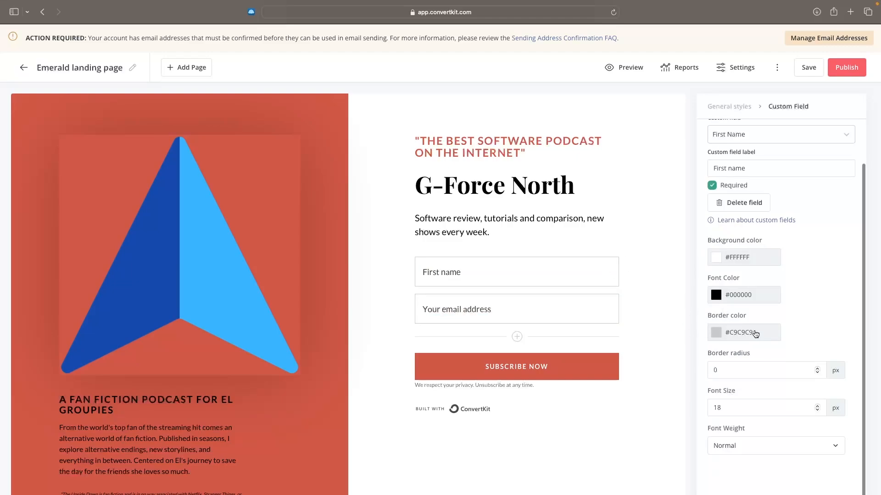
scroll(756, 335, up, 1)
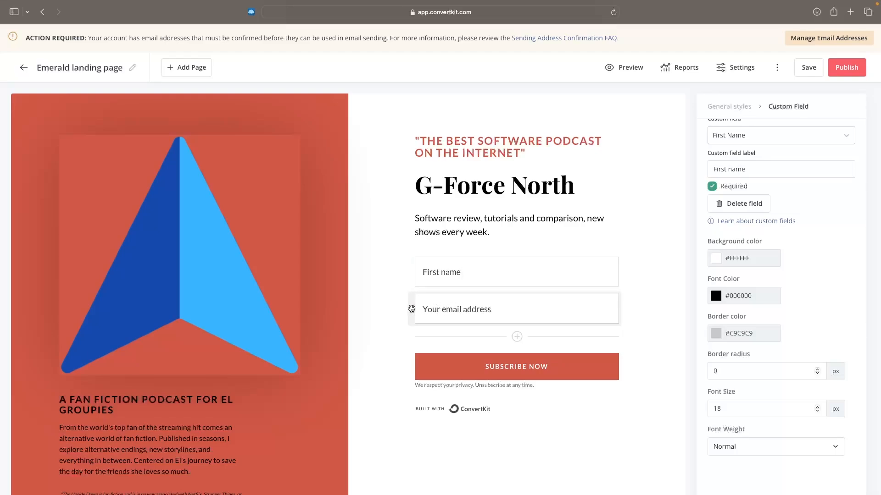
drag(413, 309, 437, 310)
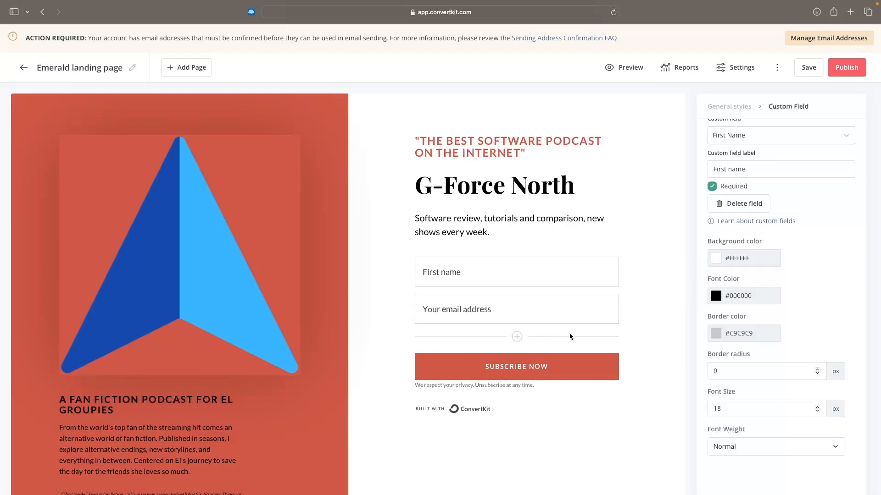
drag(526, 165, 407, 153)
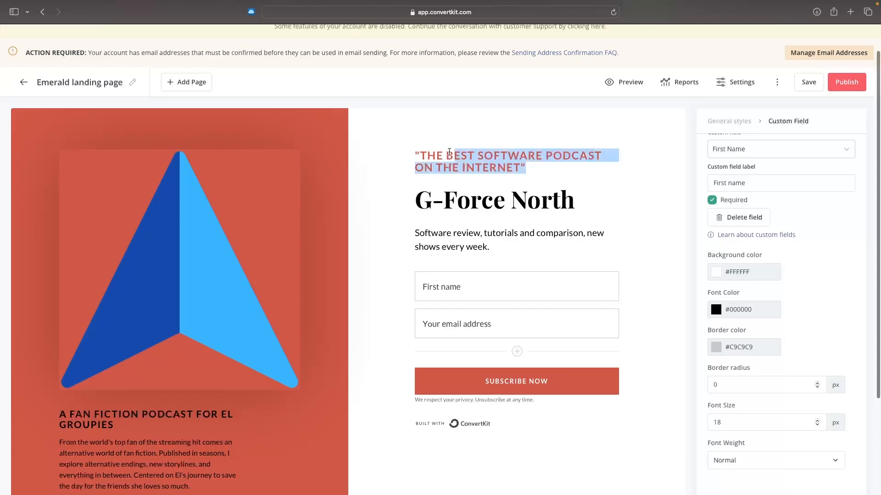
click(409, 154)
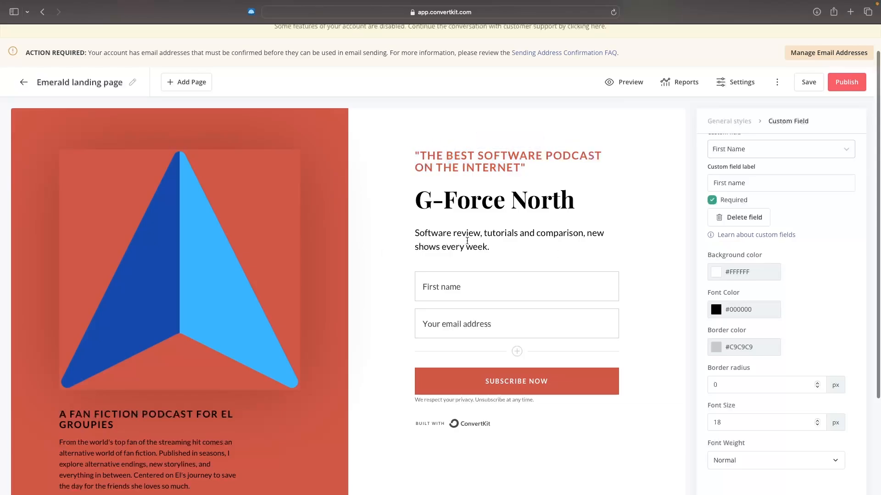
Step: Set the page's headings font to Merriweather in the general styles
click(746, 122)
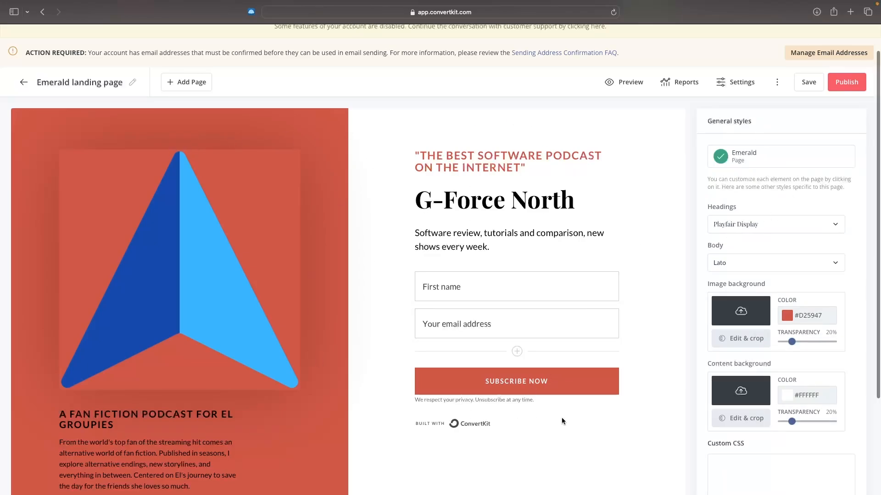
scroll(562, 421, down, 1)
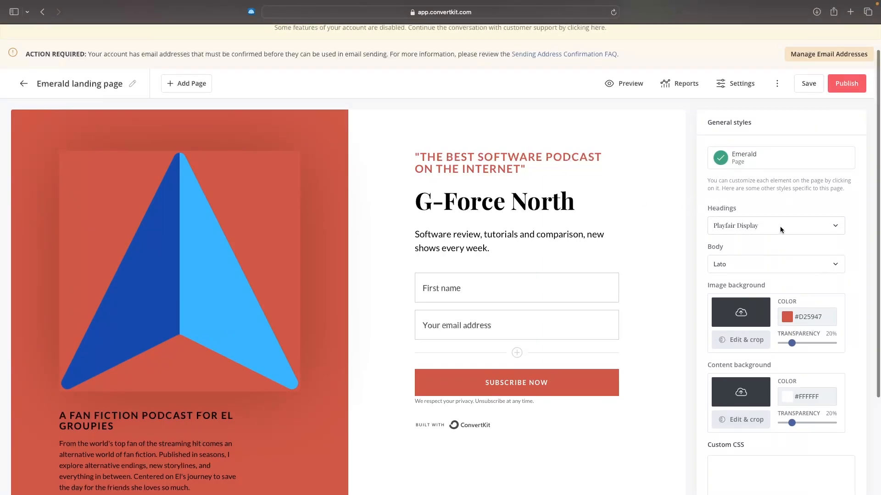
click(833, 229)
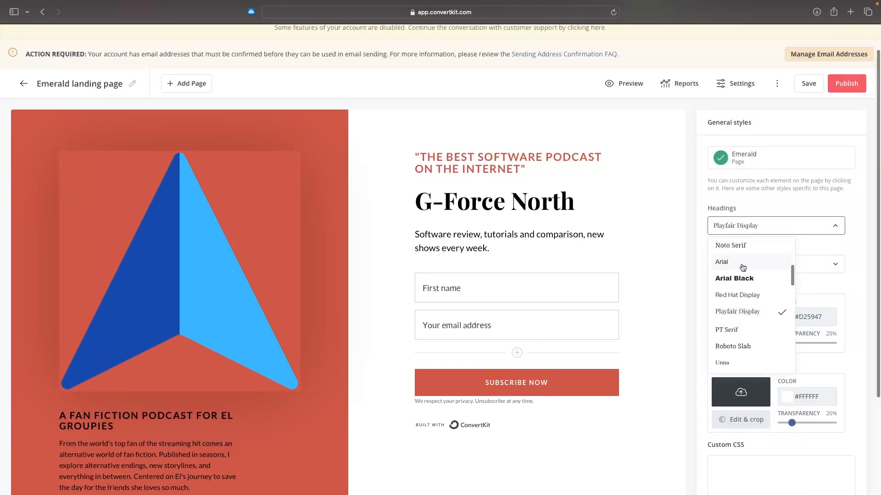
click(742, 267)
click(828, 225)
click(752, 330)
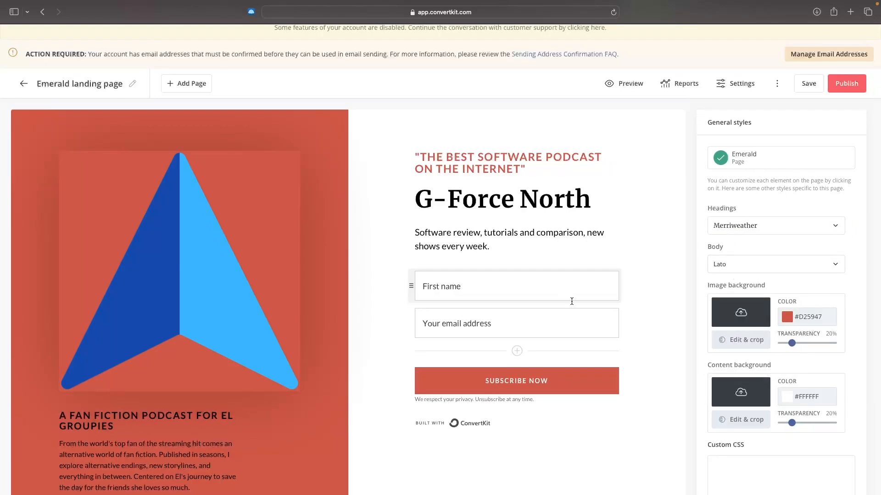
Step: Set the page's body font to Georgia in the general styles
scroll(572, 301, down, 2)
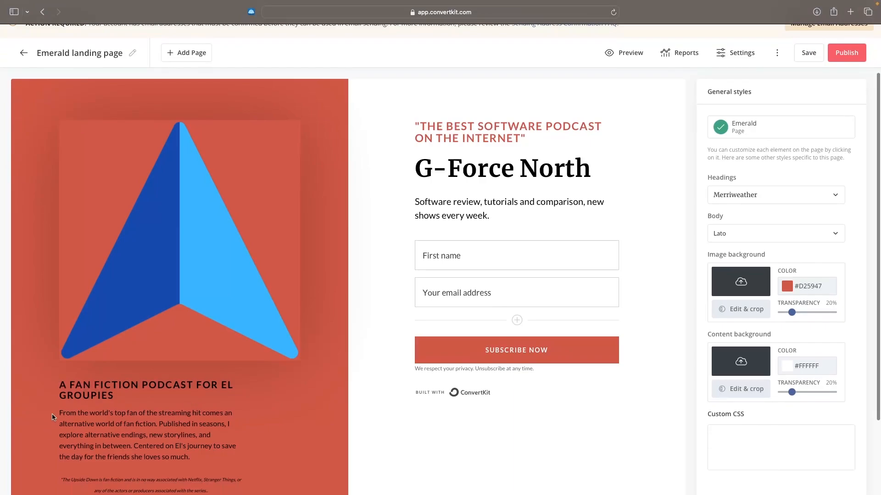
drag(57, 413, 152, 443)
click(776, 236)
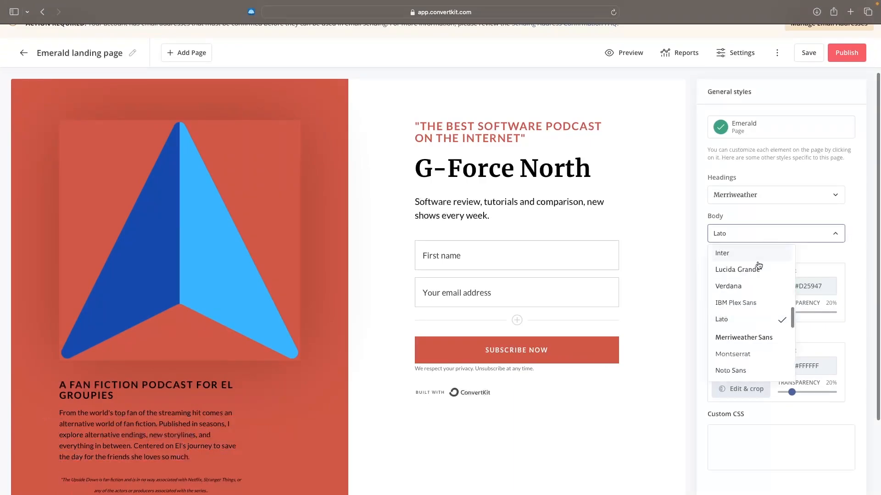
click(757, 272)
click(755, 245)
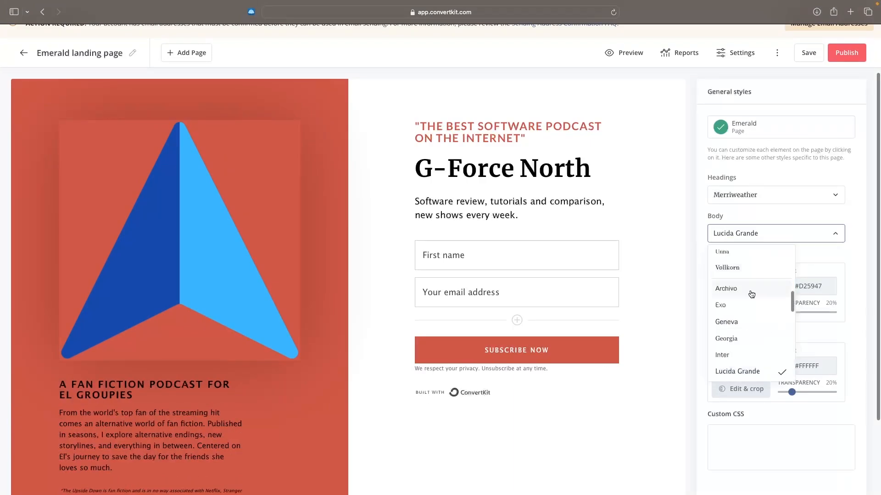
click(739, 338)
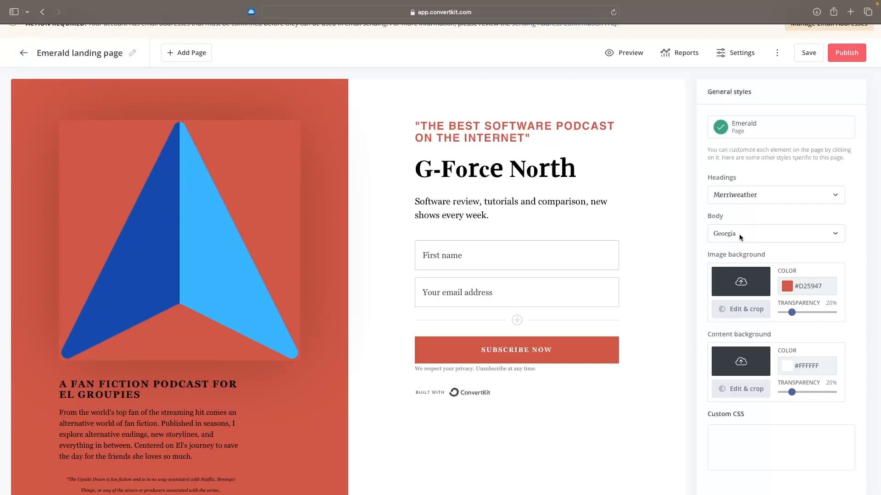
Step: Apply the recently uploaded "How to get accepted tutorial" thumbnail as the image background and set its transparency to 100%
click(736, 284)
click(745, 284)
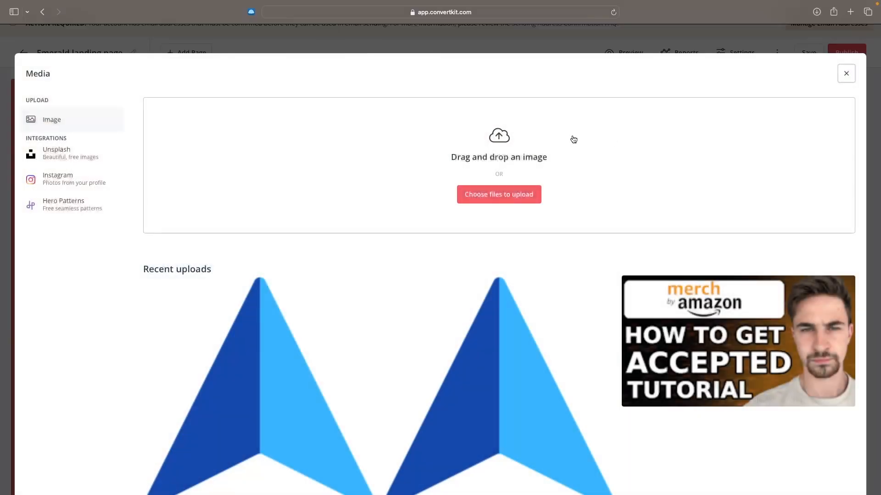
click(775, 319)
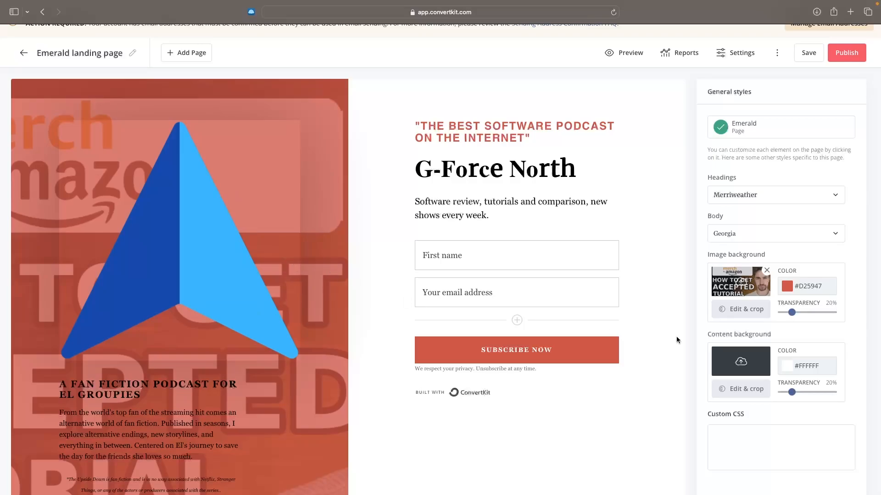
drag(791, 312, 852, 317)
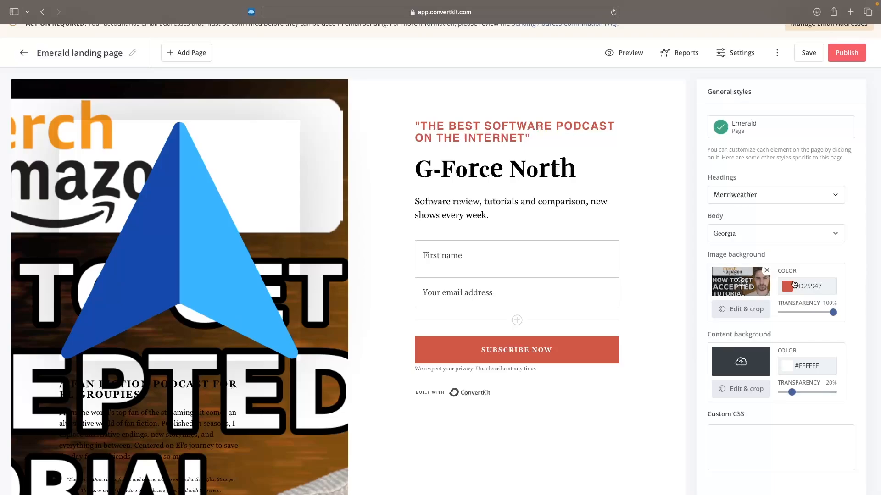
Step: Remove the thumbnail from the image background and set the image background color to #BA4747
click(770, 272)
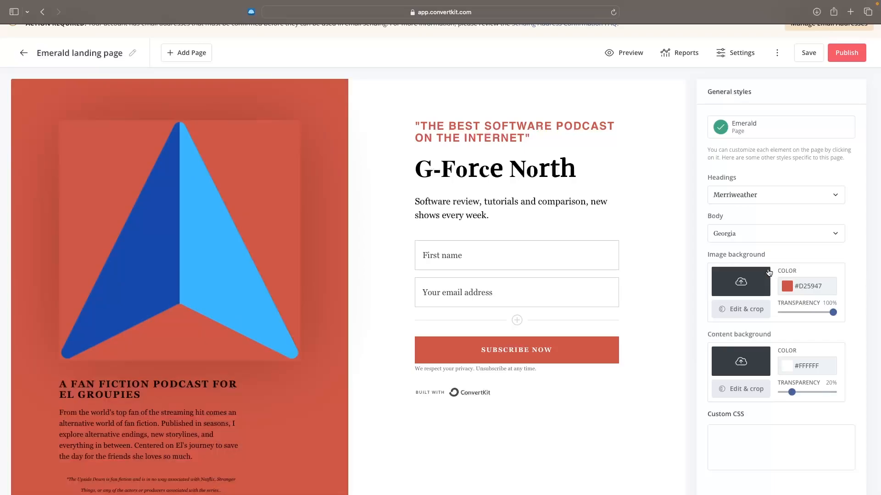
click(790, 290)
drag(799, 311, 825, 312)
click(877, 240)
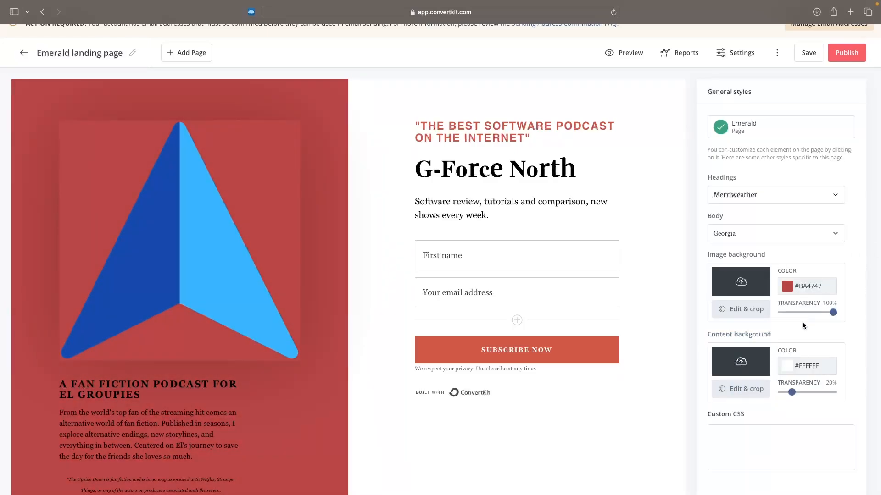
Step: Try bright red (#FF0000) as the content background color
scroll(716, 336, down, 1)
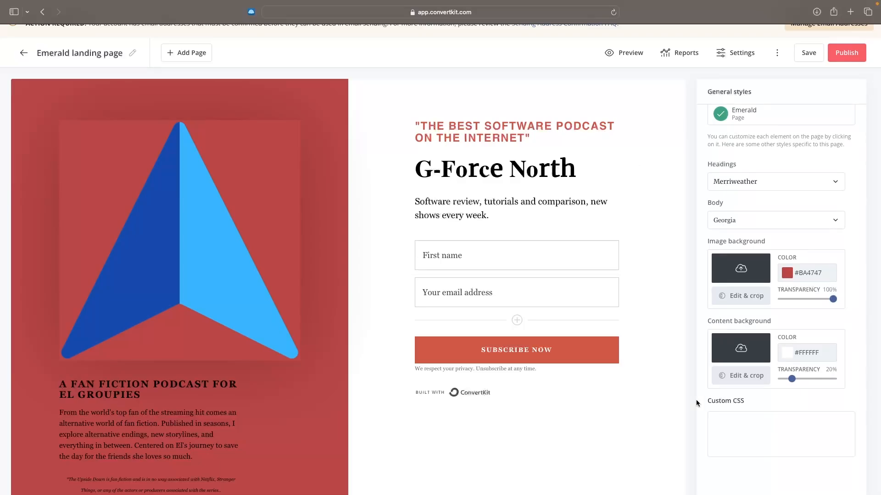
click(790, 355)
drag(789, 392, 849, 363)
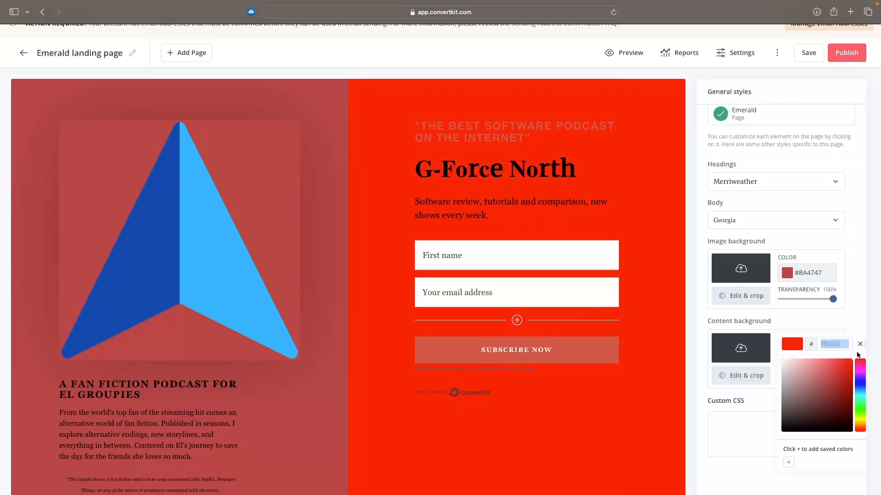
click(860, 344)
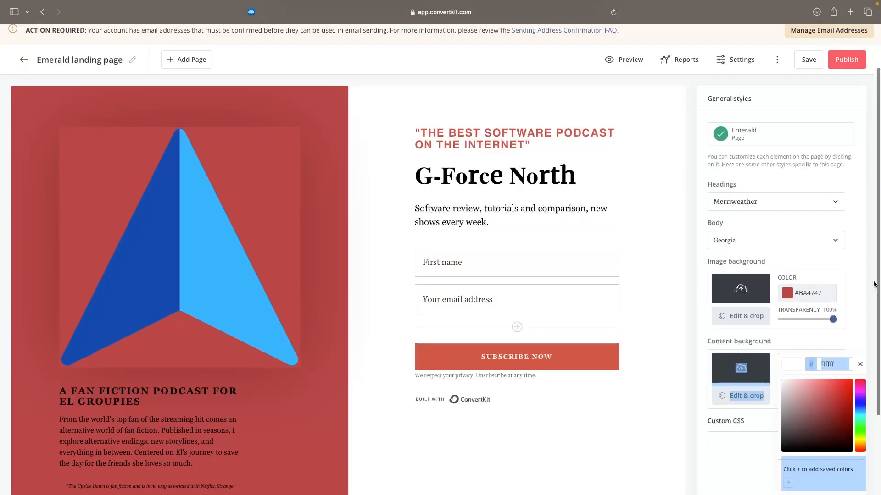
click(874, 283)
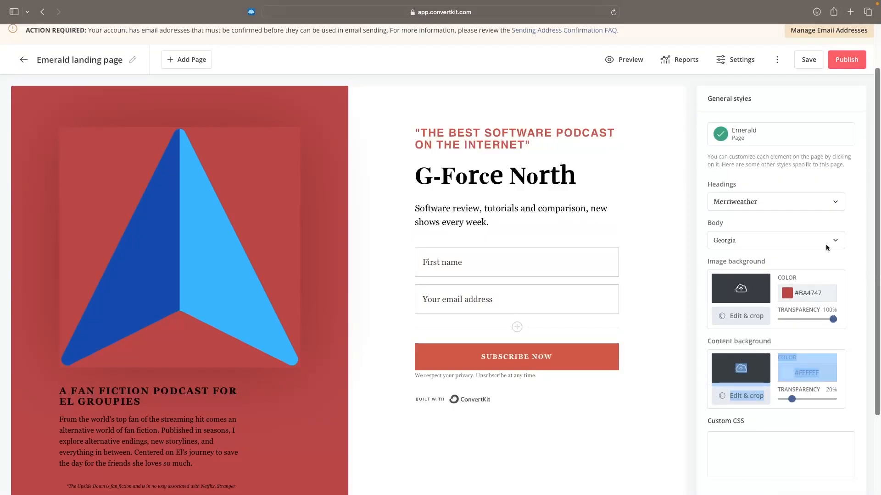
Step: Look over the whole landing page and save it
scroll(702, 150, up, 2)
scroll(715, 155, down, 5)
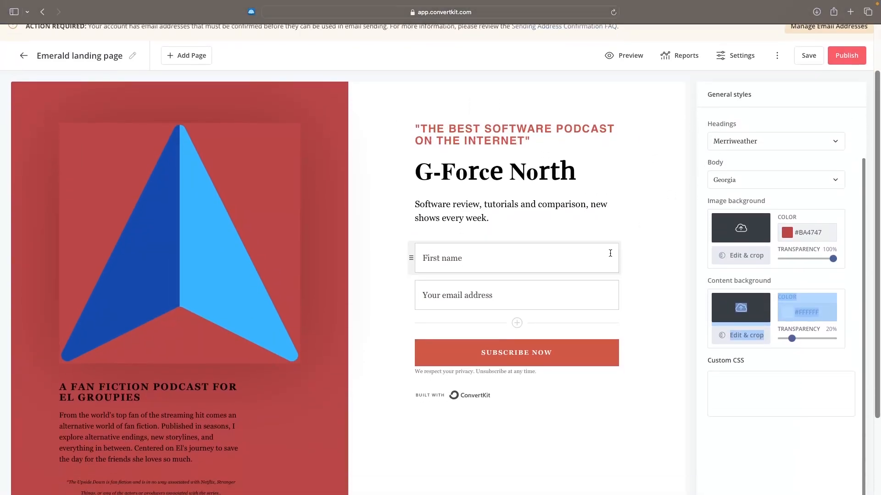
click(619, 307)
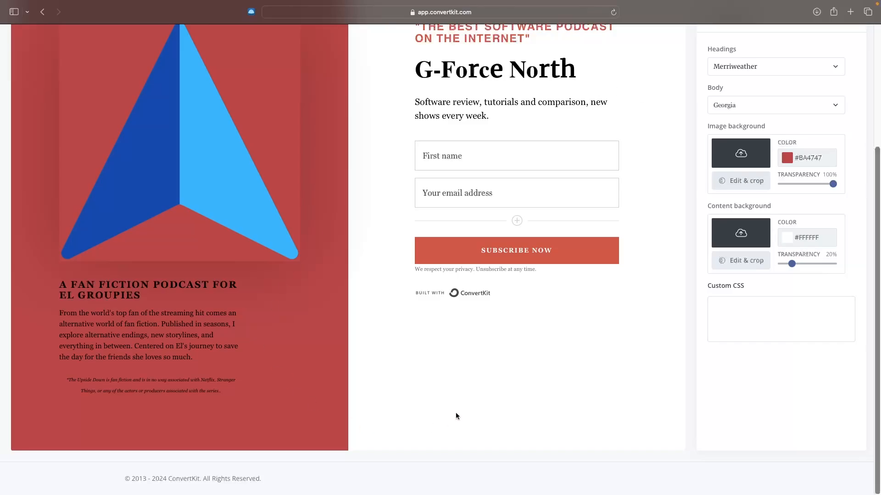
scroll(456, 416, up, 5)
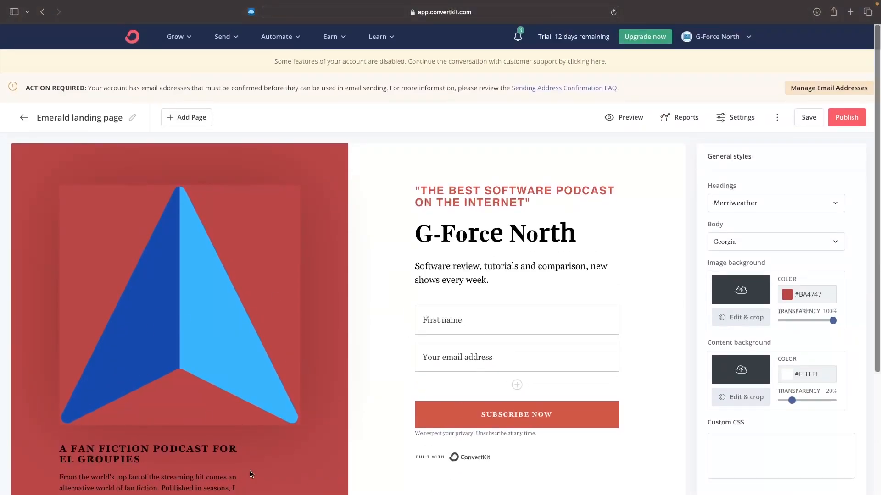
click(810, 119)
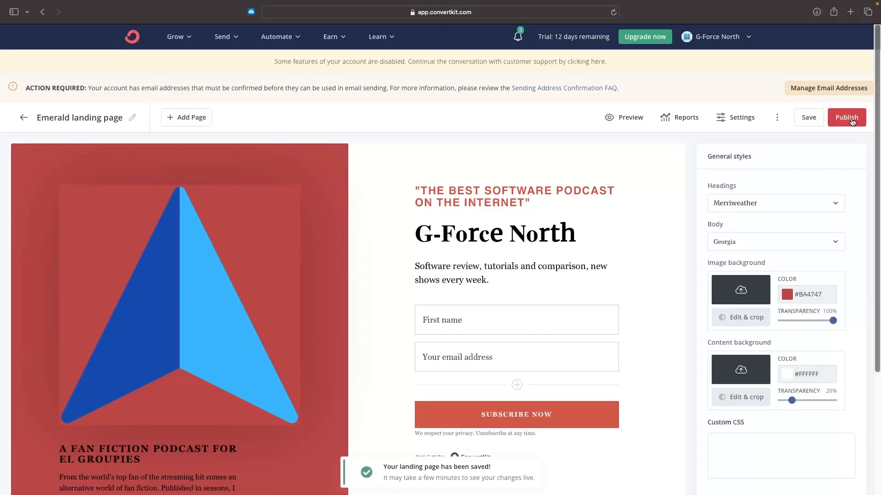
click(734, 121)
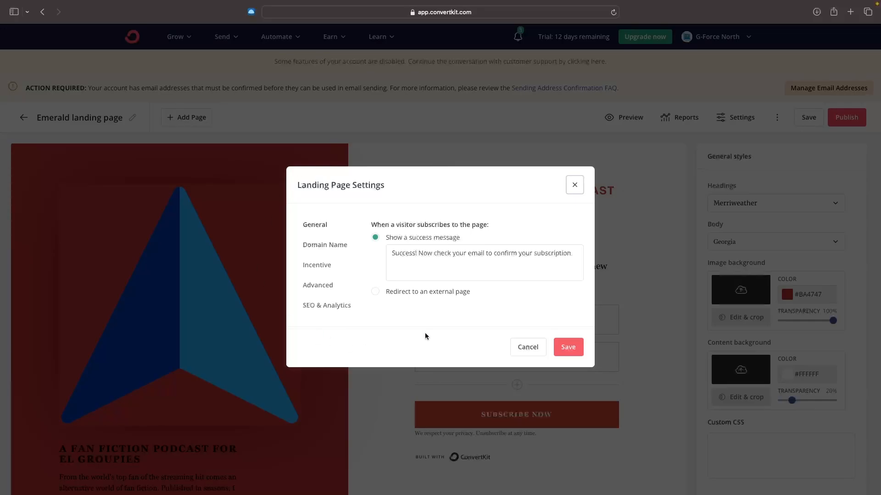
drag(371, 224, 491, 224)
click(495, 227)
click(574, 185)
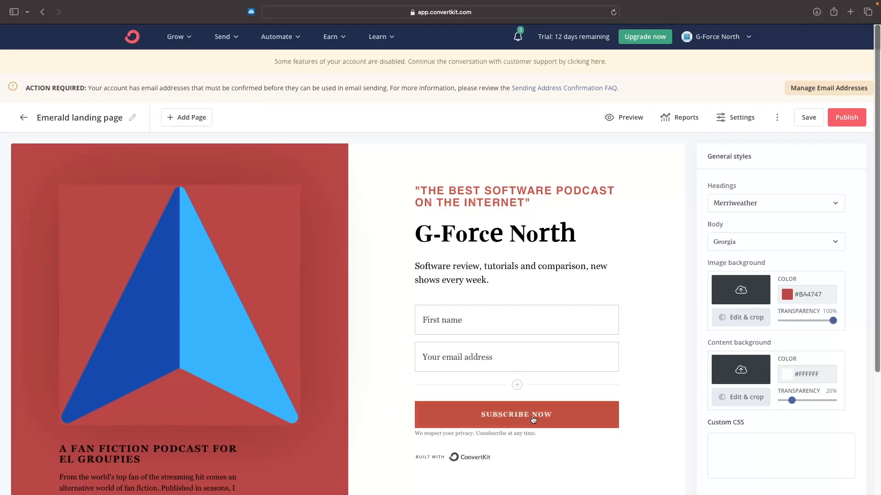
Step: Set the success message shown after a visitor subscribes to "Success! Thanks for subscribing to the podcast" in the landing page settings
click(751, 117)
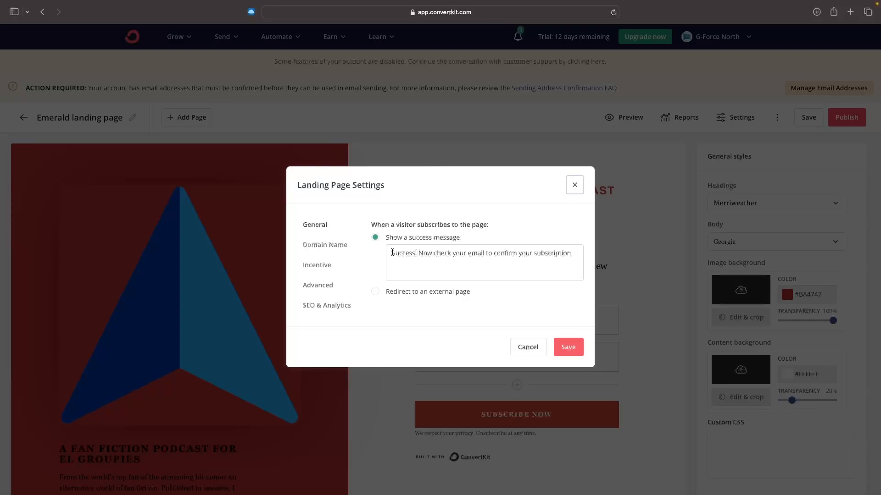
drag(392, 252, 427, 252)
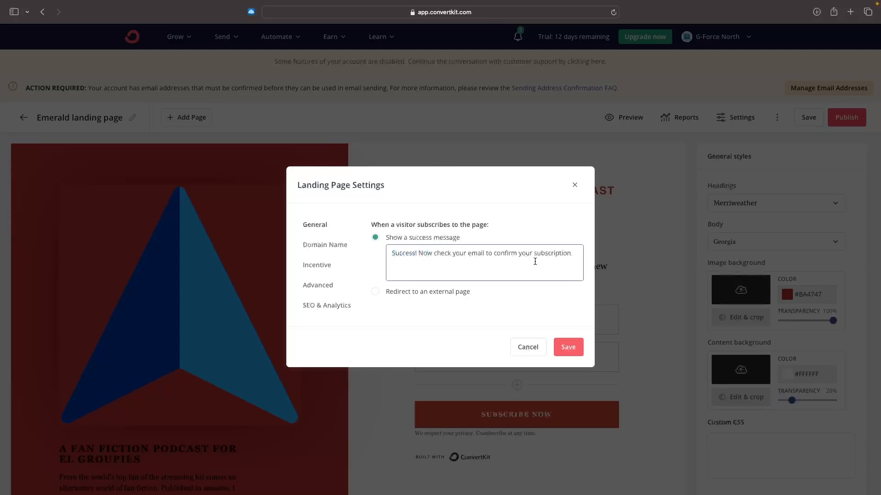
drag(573, 254, 420, 254)
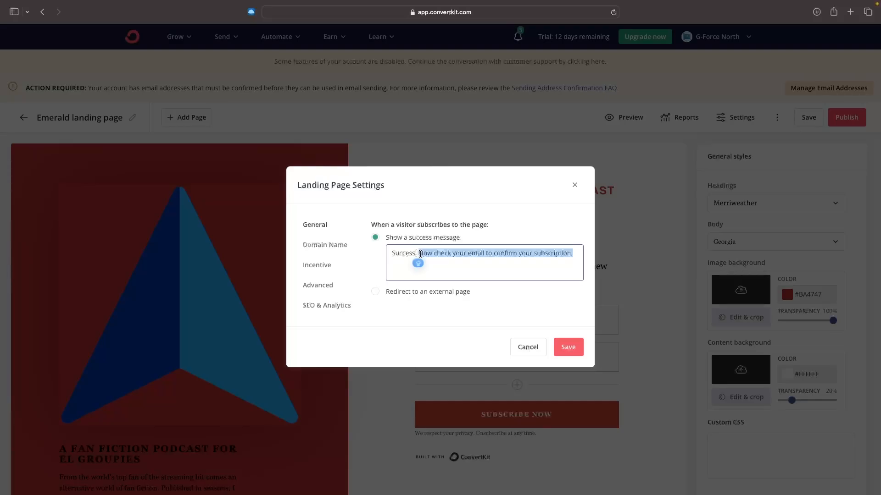
text(Thanks for)
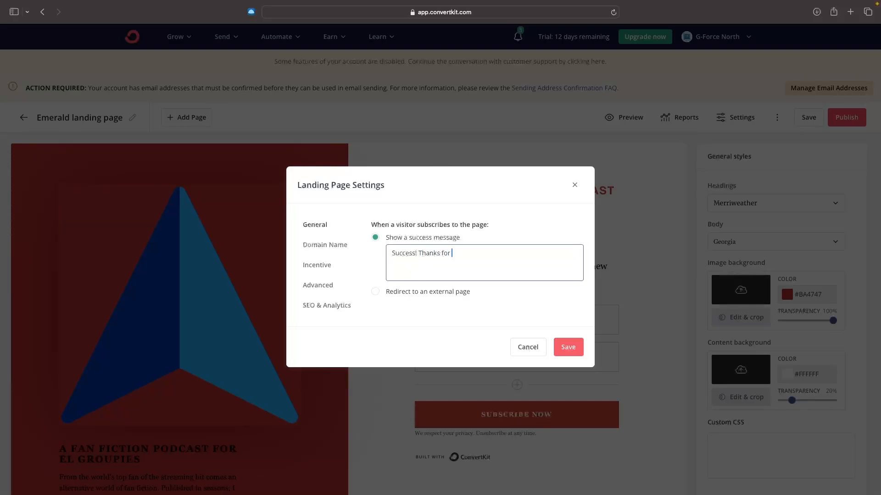
text( subscribing to the podcast)
drag(387, 238, 460, 242)
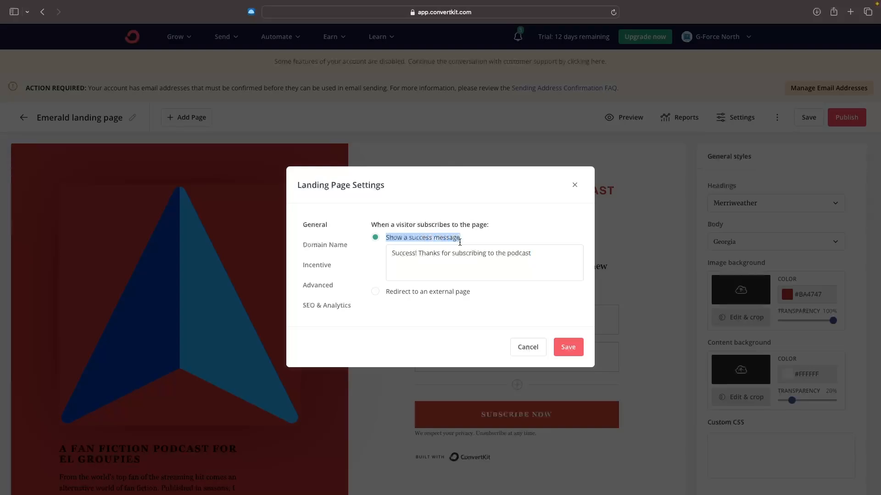
click(468, 242)
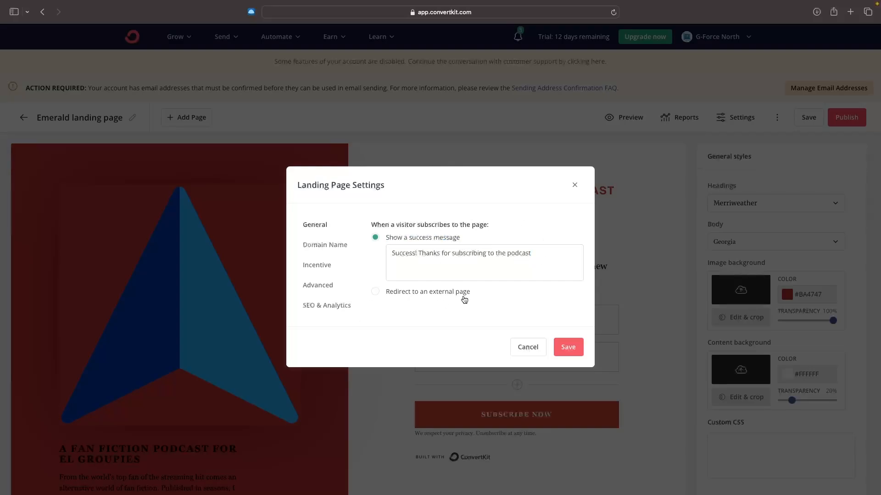
click(376, 292)
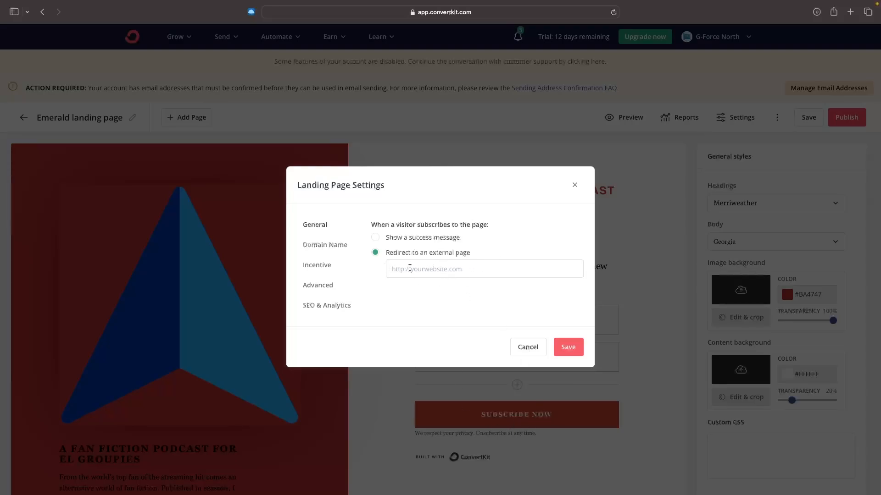
click(432, 243)
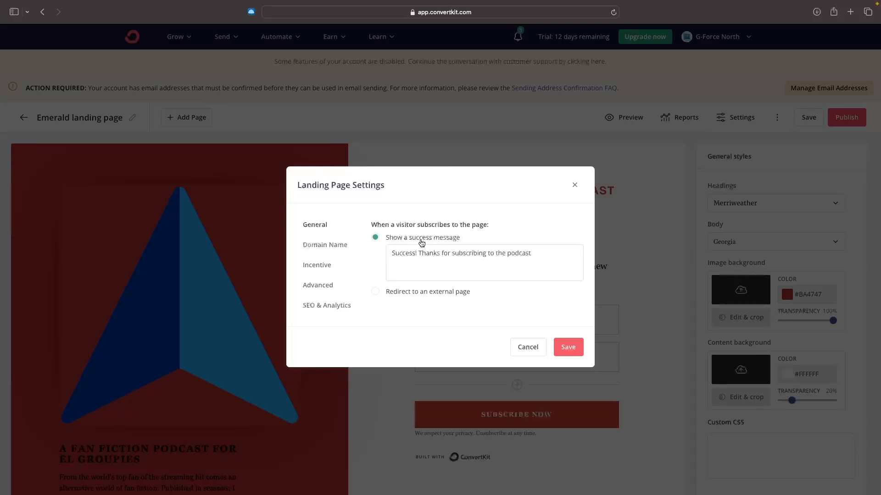
Step: Try to choose g-force-north-2.ck.page as the landing page's custom domain
click(344, 244)
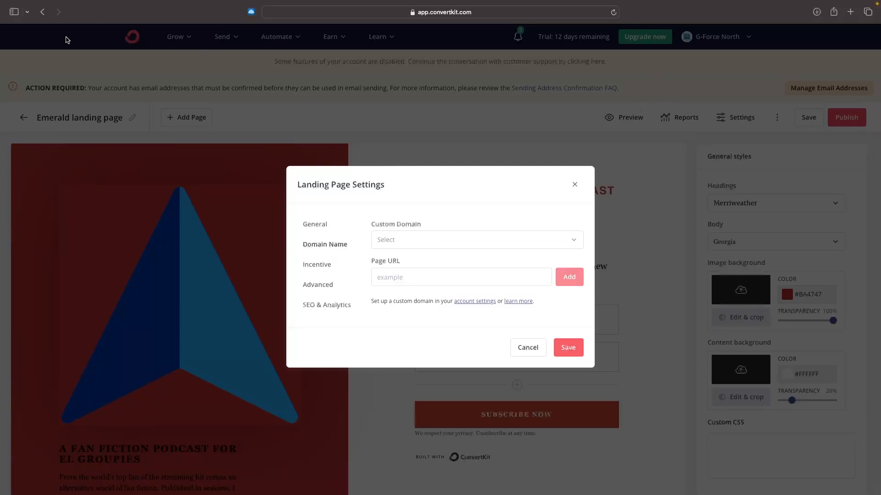
click(424, 242)
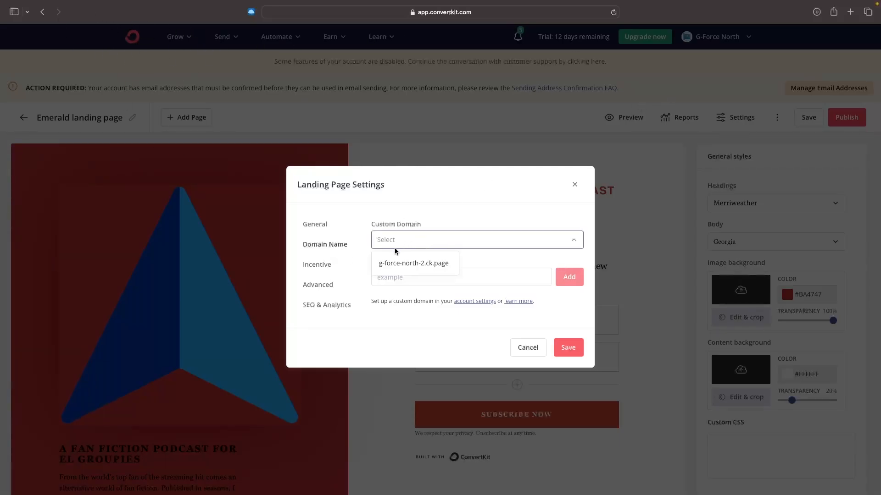
click(409, 264)
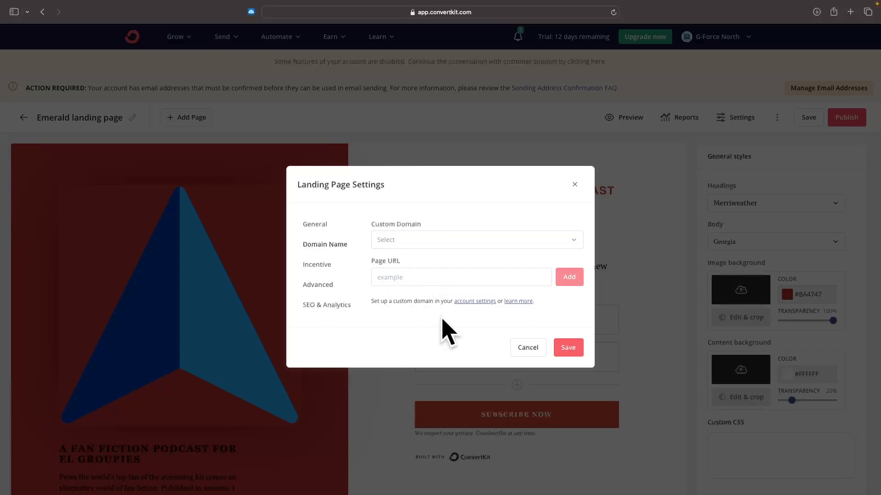
click(421, 242)
Step: Open the incentive email's contents and add the line "kvnjnvkjdf" between the thank-you paragraph and the confirmation button
click(328, 266)
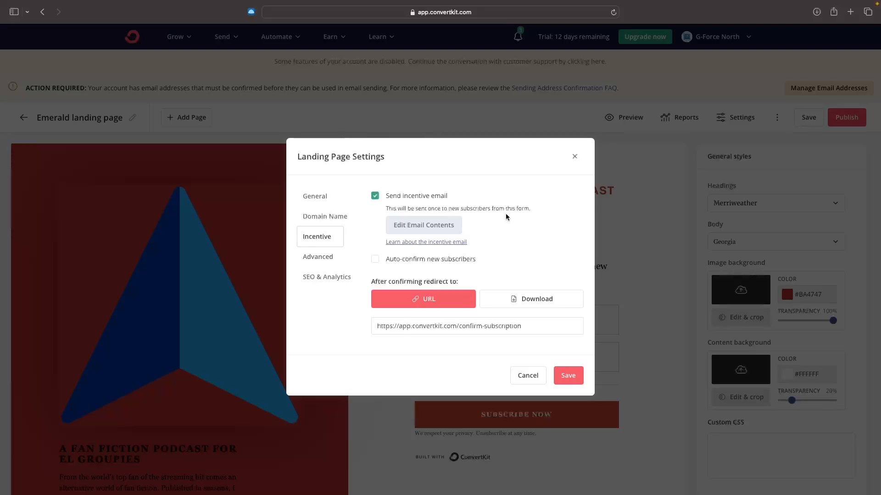
drag(385, 196, 446, 197)
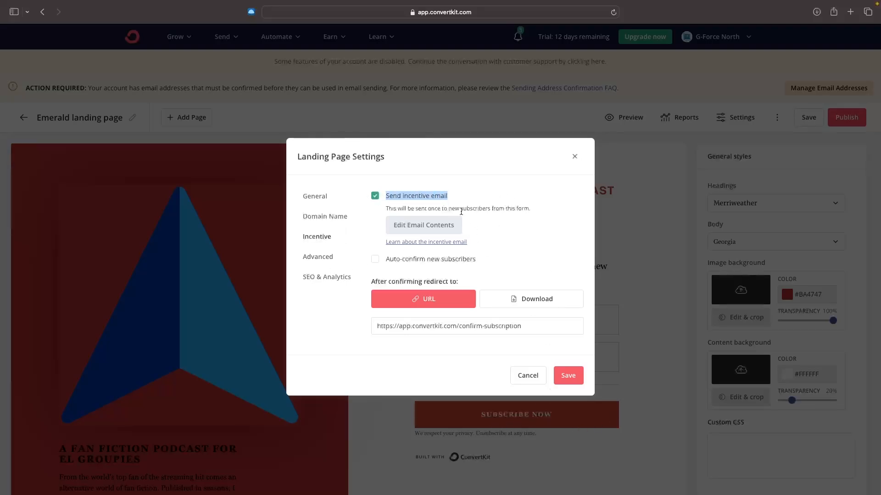
click(404, 200)
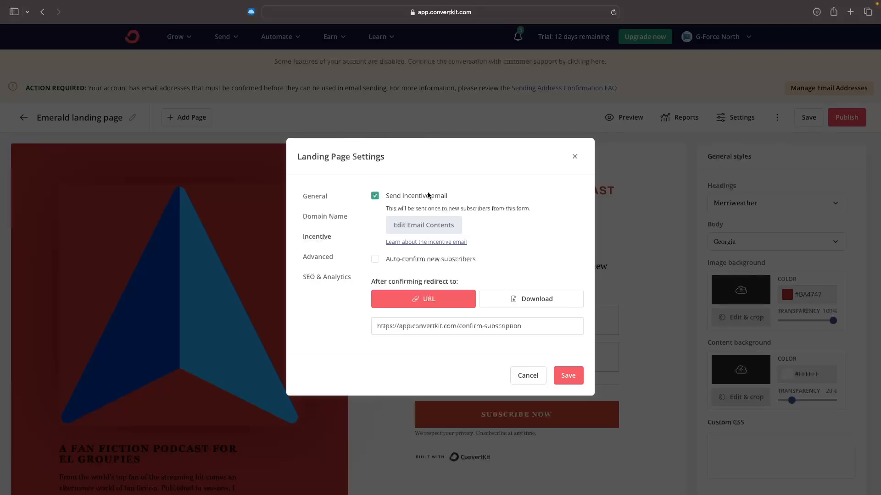
click(443, 230)
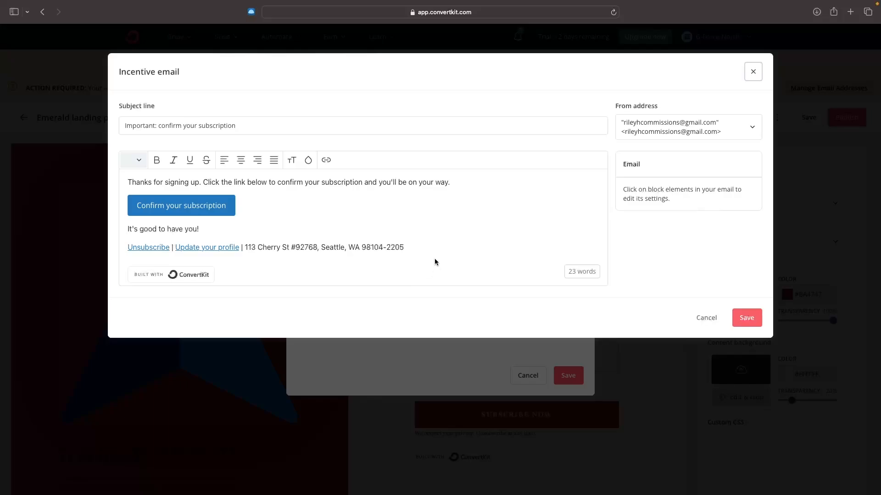
drag(130, 180, 448, 182)
click(476, 185)
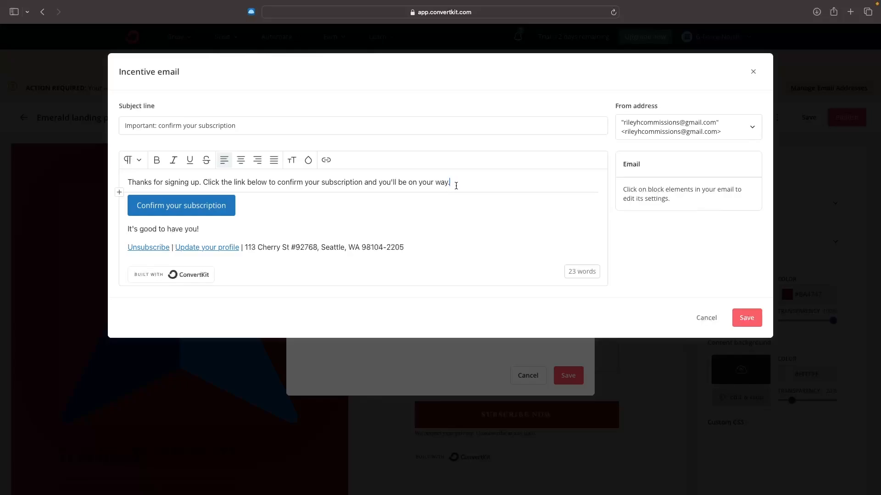
key(Return)
text(kvnjnvkjdf)
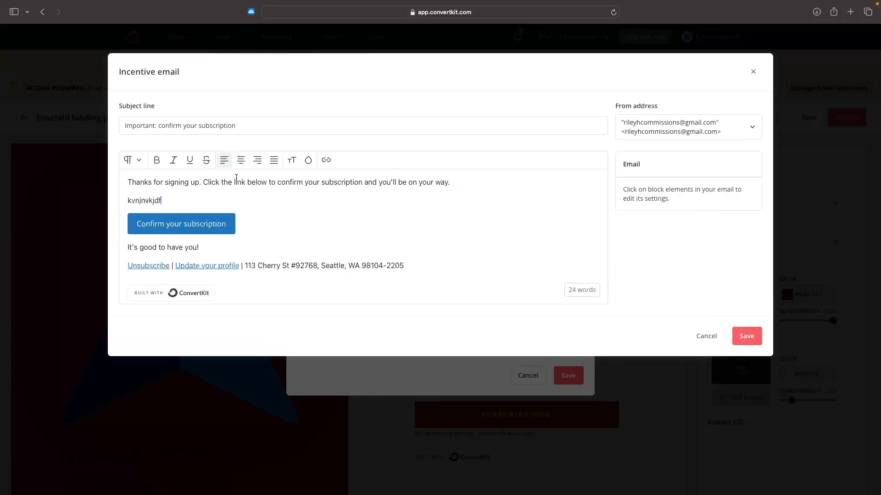
Step: Replace everything after "Thanks for signing up." in the incentive email with "vdjklvm" and save the email
drag(174, 203, 203, 183)
text(vdjklvm)
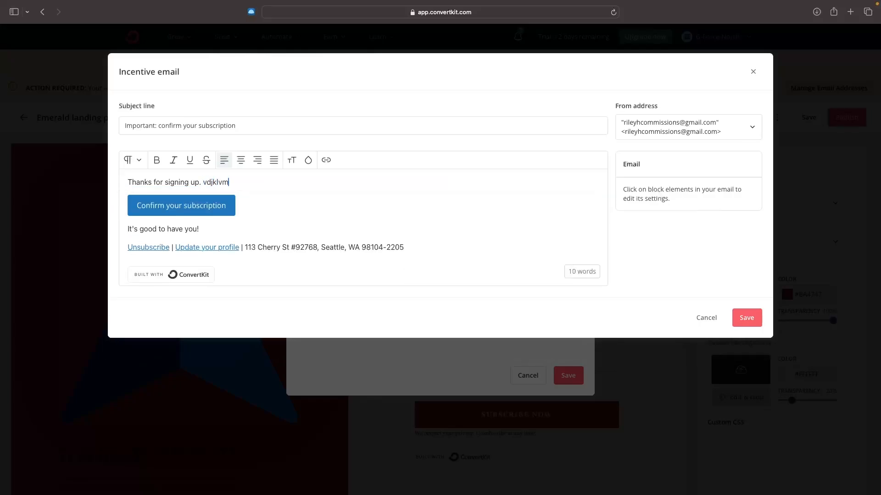
click(743, 316)
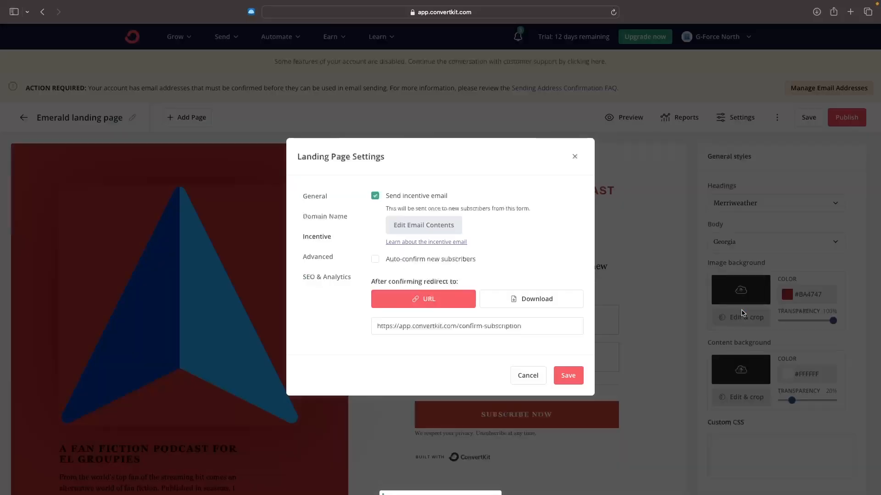
Step: Turn off sending the incentive email and look over the advanced settings, including the Invisible reCAPTCHA option
click(393, 197)
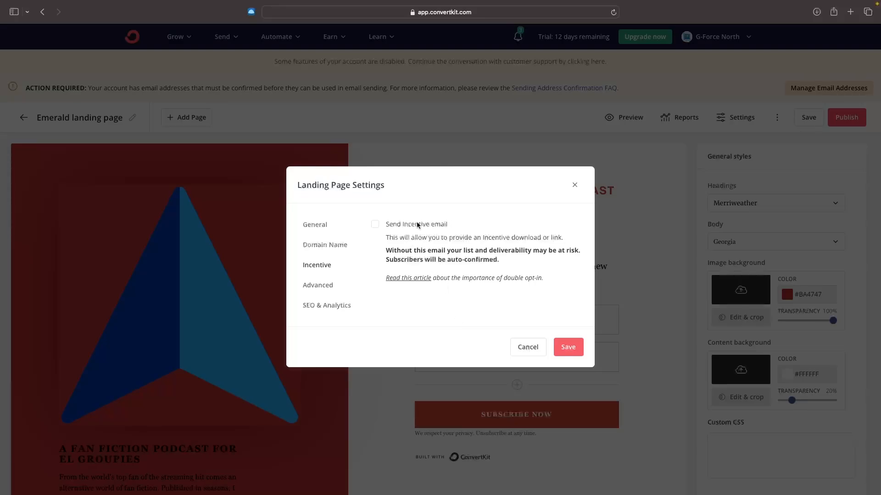
click(321, 285)
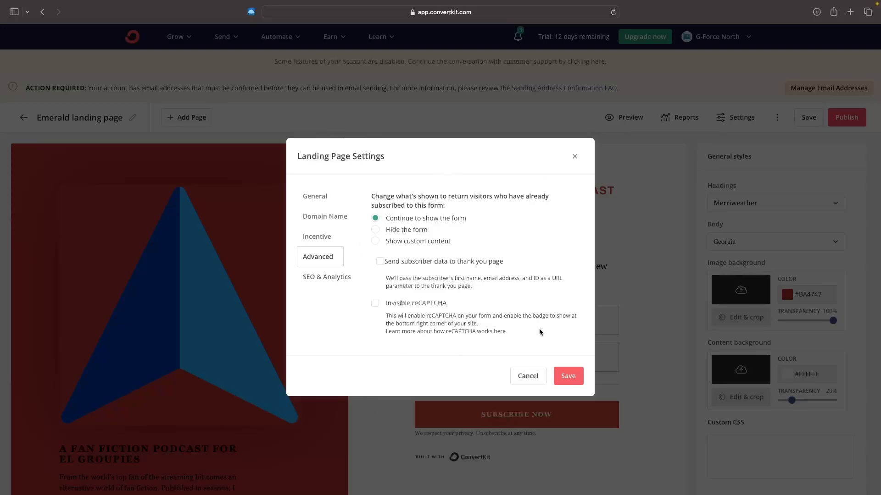
drag(386, 303, 455, 307)
click(455, 306)
Step: Set the landing page's SEO title to "G-Force North Podcast"
click(334, 278)
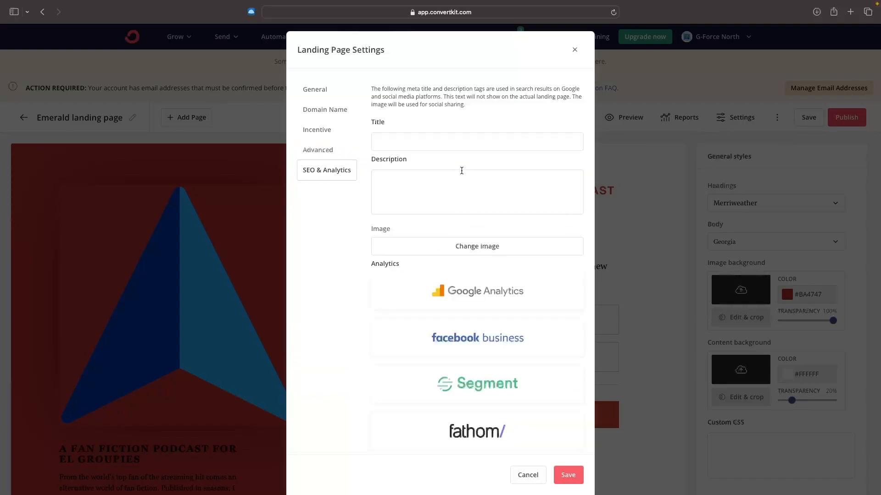
click(409, 143)
key(Caps_Lock)
text(GO)
text(orce North Podcast)
Step: Copy the SEO title text "G-Force North Podcast" into the SEO description
click(448, 198)
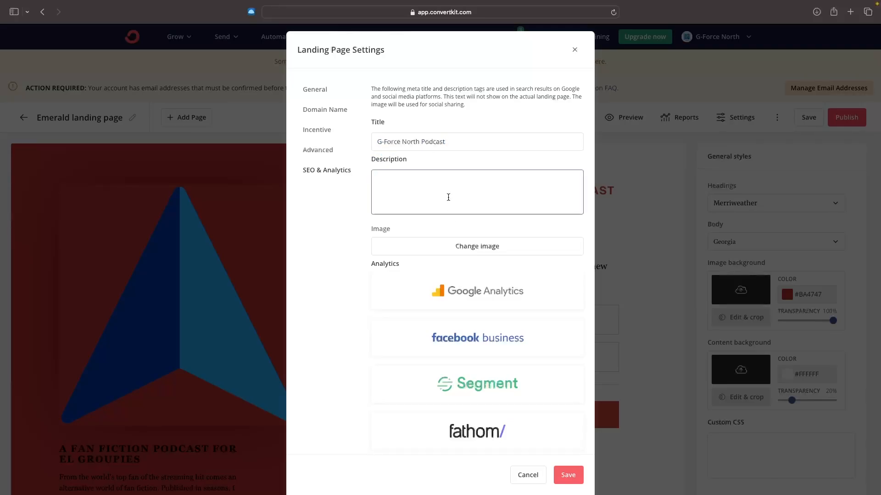
drag(463, 141, 370, 142)
key(super+c)
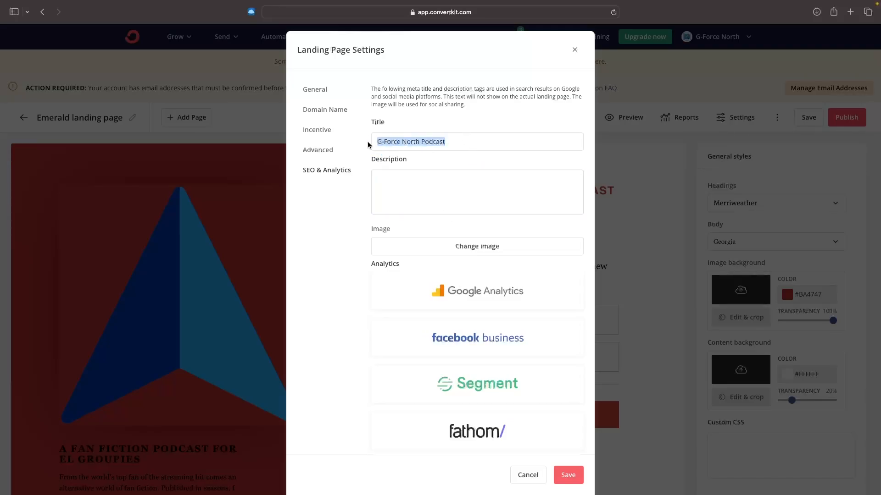
click(410, 180)
key(super+v)
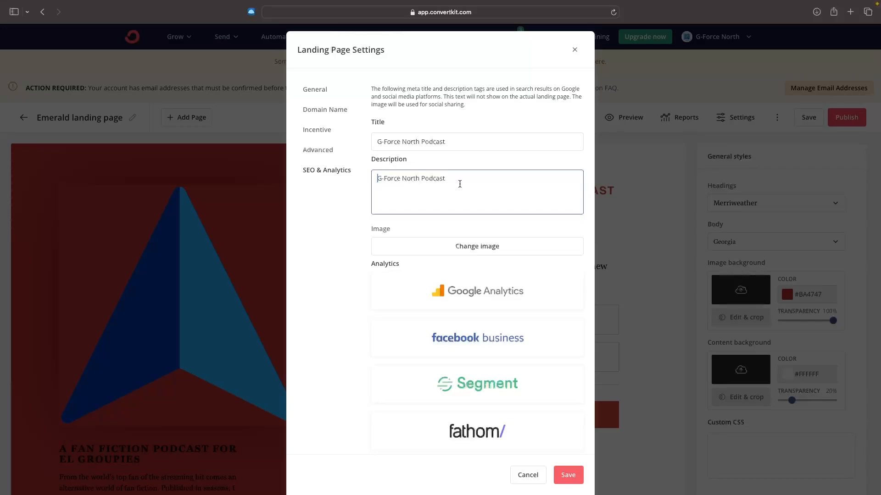
click(455, 180)
text(frjfh eskjfb)
drag(445, 180, 518, 180)
key(BackSpace)
click(850, 12)
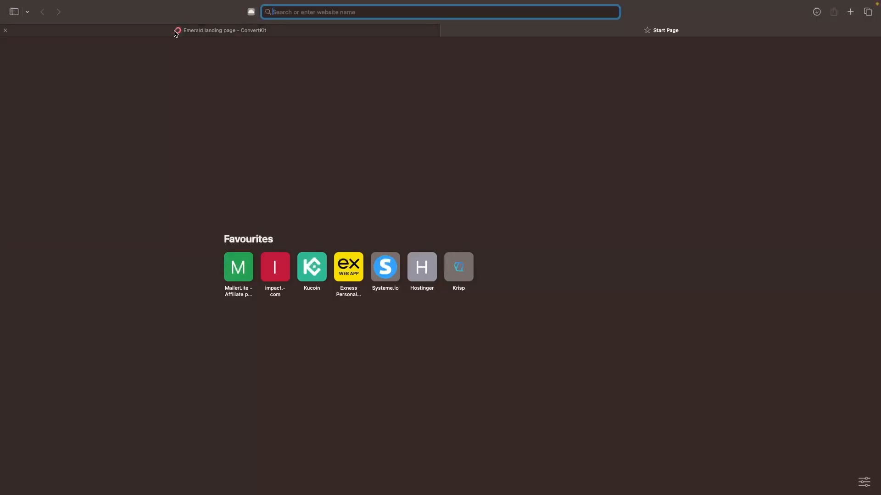
click(445, 30)
Step: Use the blue arrow logo from the recent uploads as the social sharing image, then save the settings and the landing page
click(474, 247)
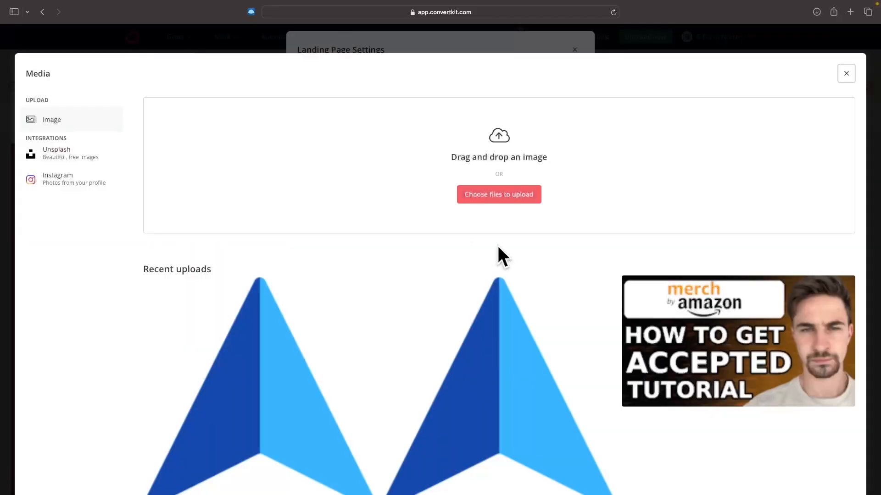
click(365, 350)
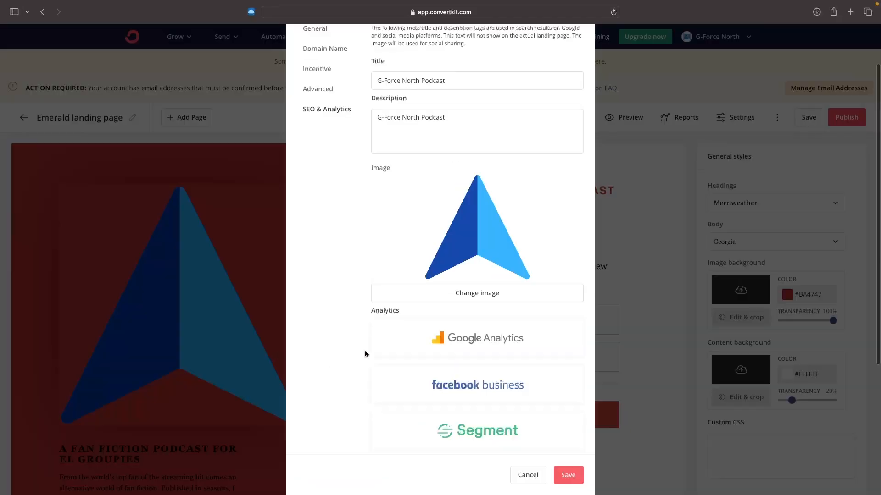
click(579, 479)
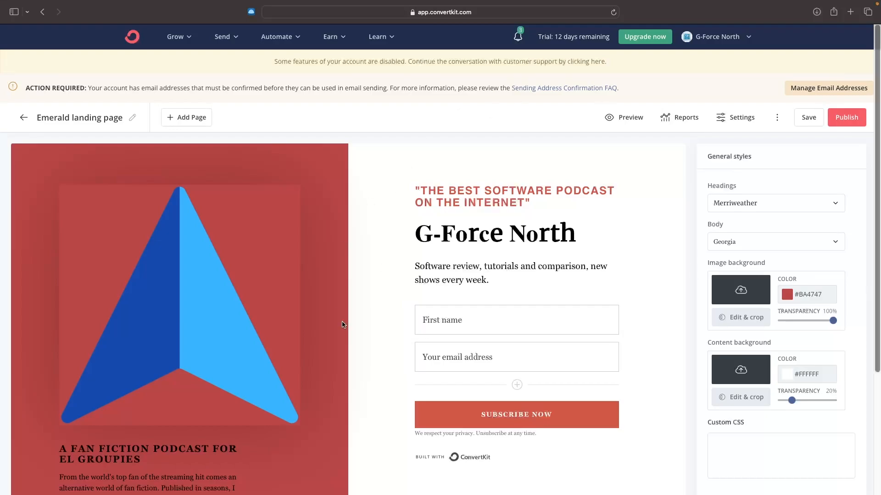
click(811, 120)
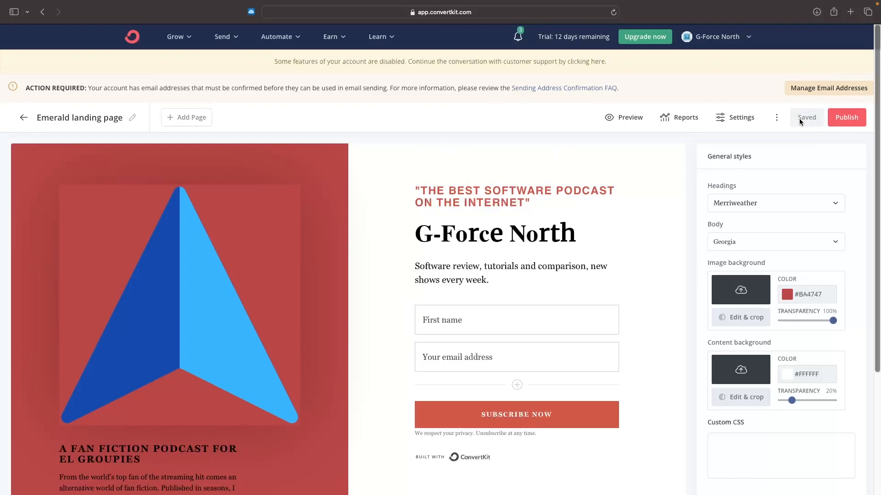
click(847, 117)
click(640, 78)
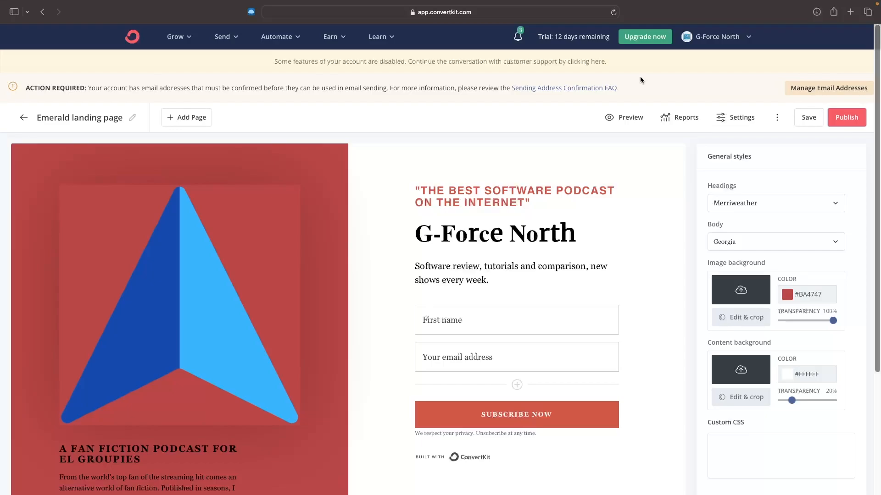
Step: Preview the landing page from top to bottom and exit the preview
click(624, 118)
scroll(637, 122, down, 1)
scroll(672, 148, down, 3)
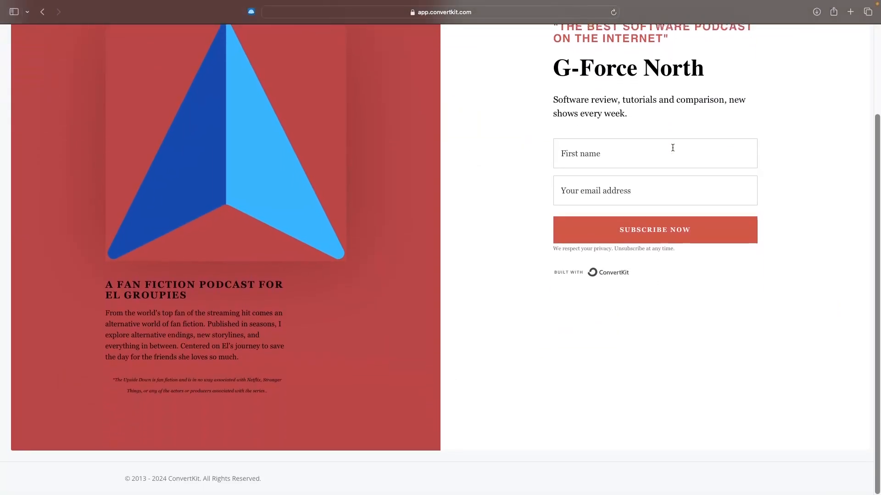
scroll(673, 148, up, 3)
scroll(673, 148, down, 1)
scroll(672, 147, up, 1)
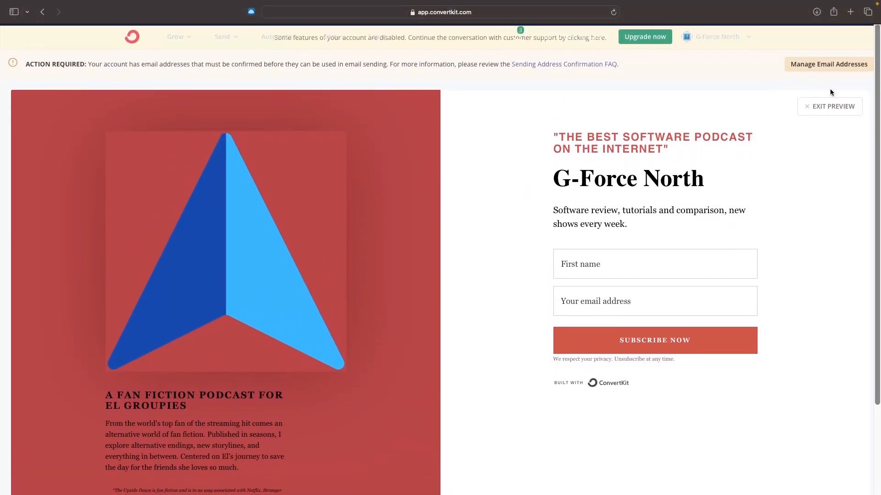
click(831, 104)
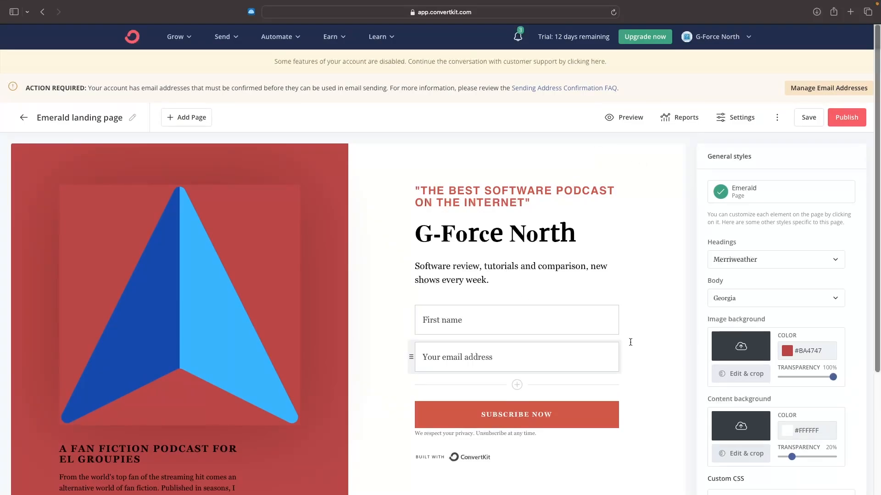
Step: Copy the landing page's share URL and open the live page in a new browser tab
click(839, 117)
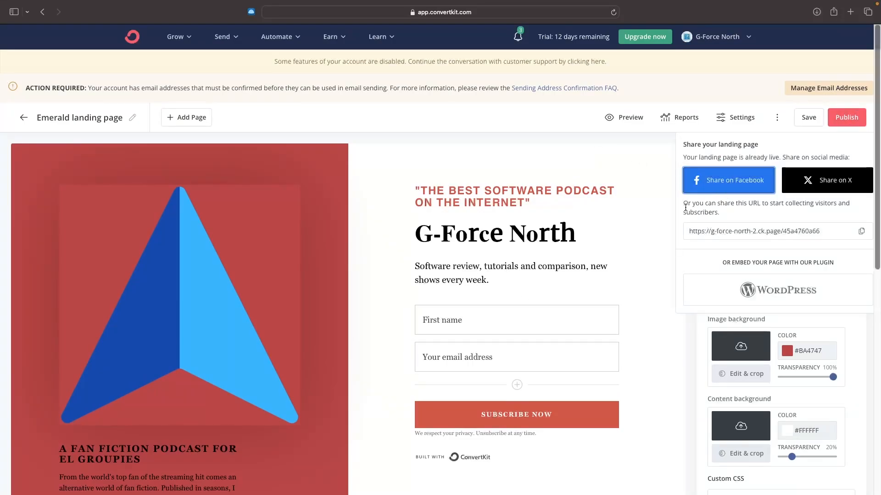
click(842, 230)
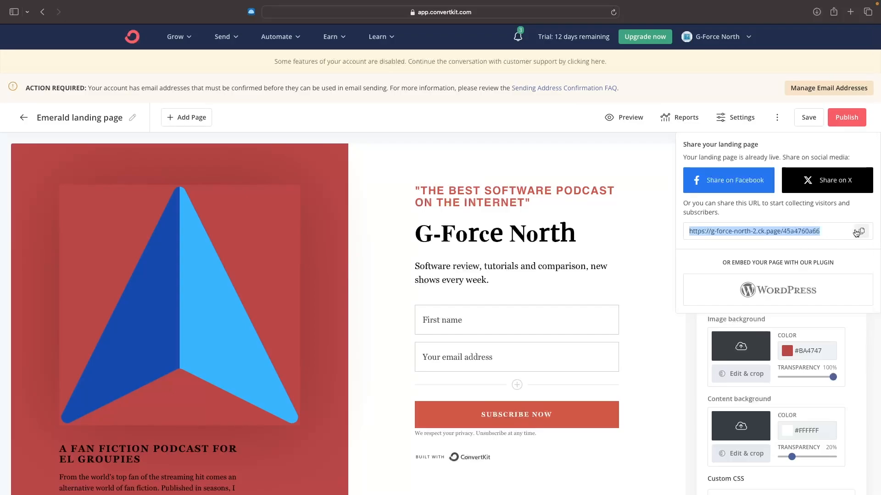
click(856, 232)
click(850, 12)
key(super+v)
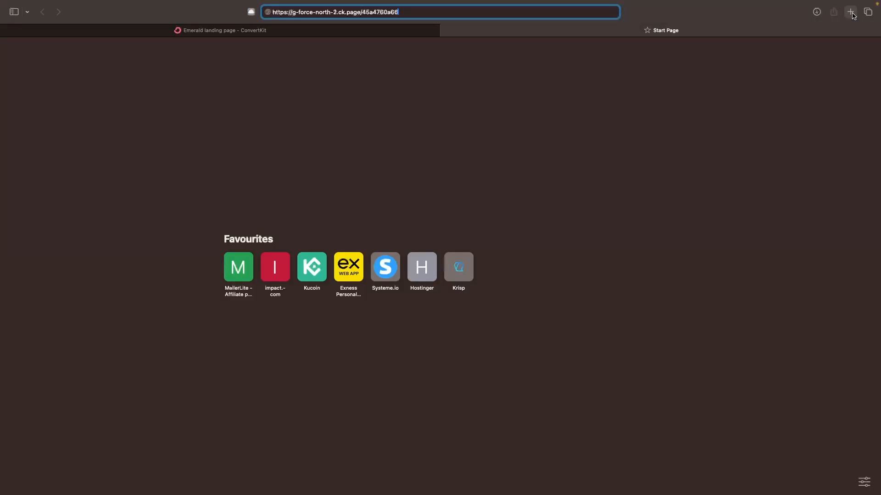
key(Return)
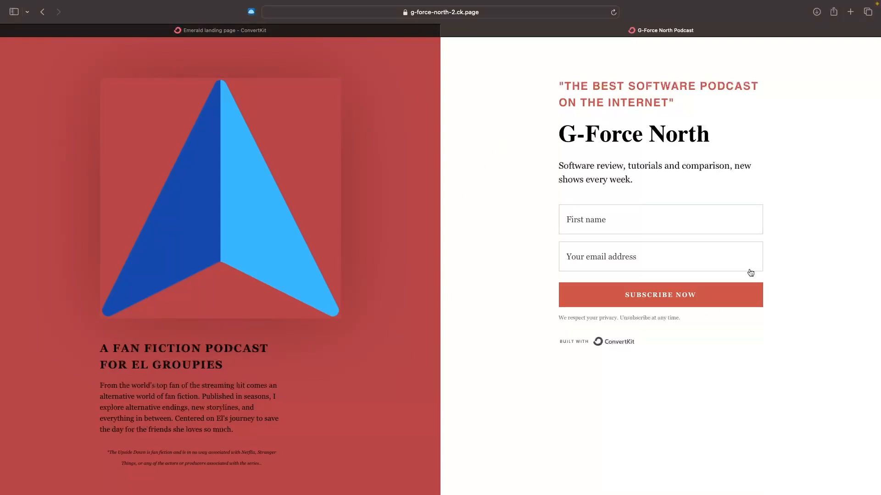
Step: Subscribe on the live landing page with a test first name and a test e-mail address
click(613, 216)
text(flkenfjen)
click(610, 252)
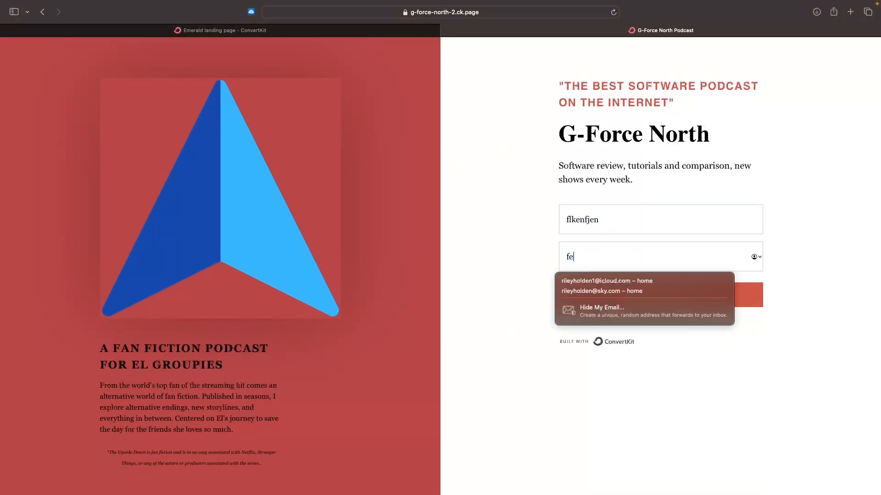
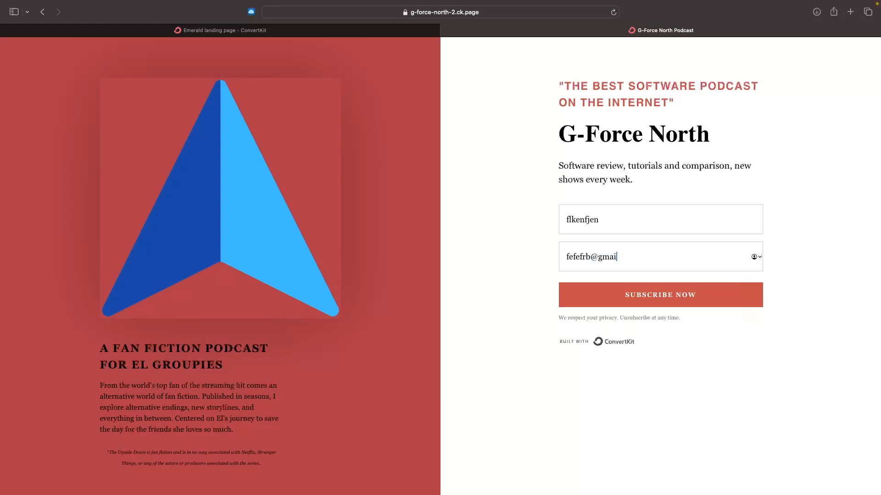
click(698, 295)
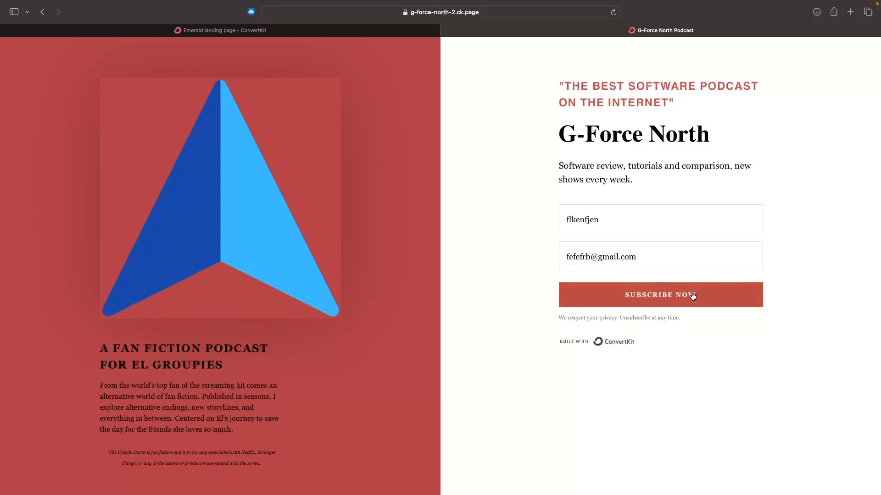
Step: Check the success message on the live landing page and close its browser tab
drag(585, 208, 764, 208)
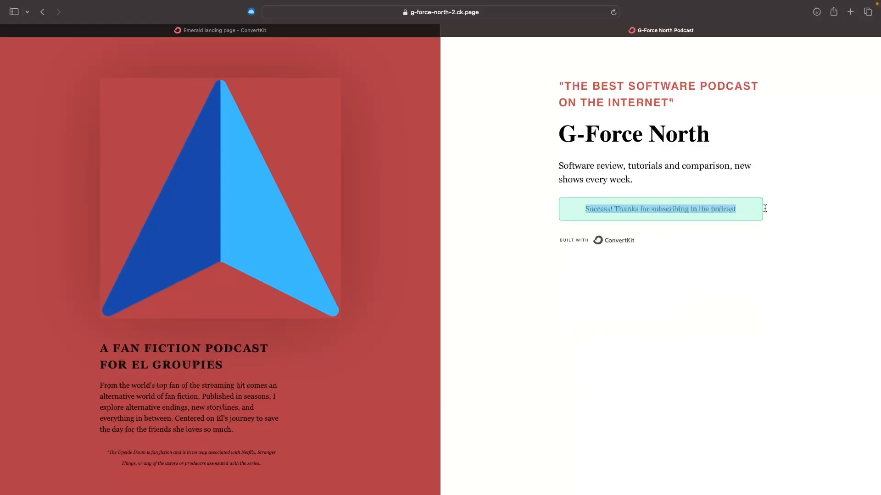
click(709, 230)
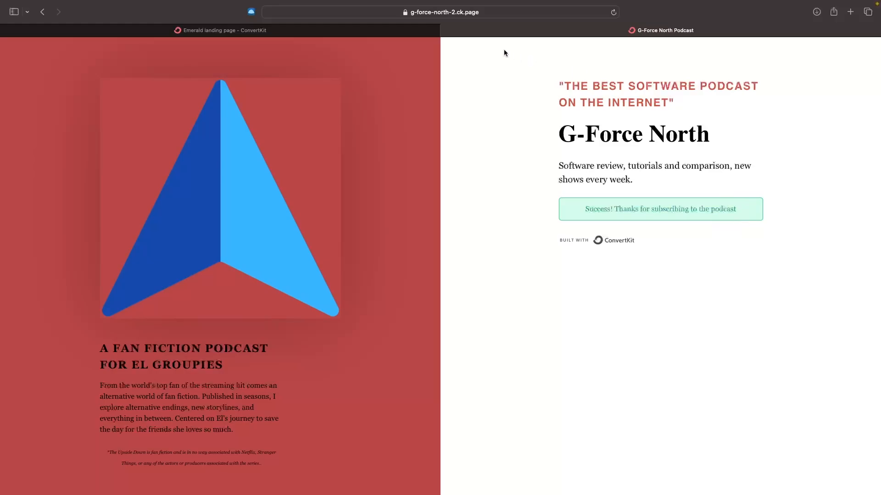
click(447, 31)
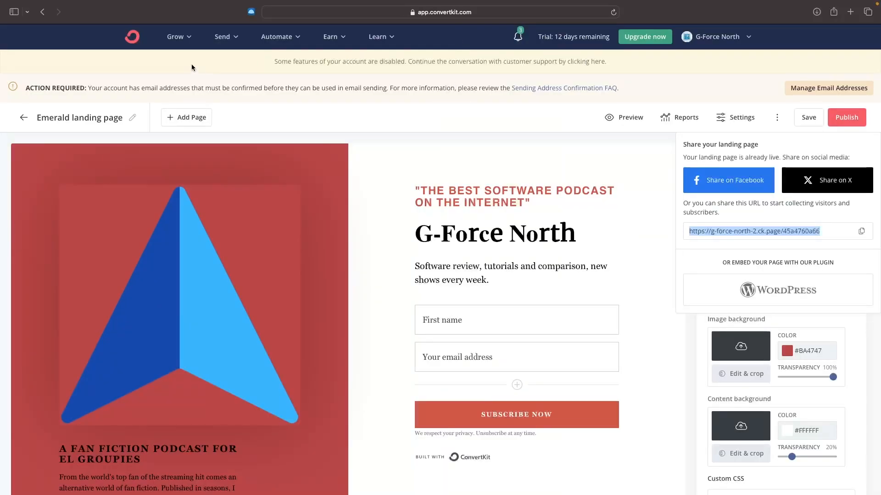
Step: Open the account's subscribers page and examine the confirmed subscribers list for the test sign-up
click(133, 38)
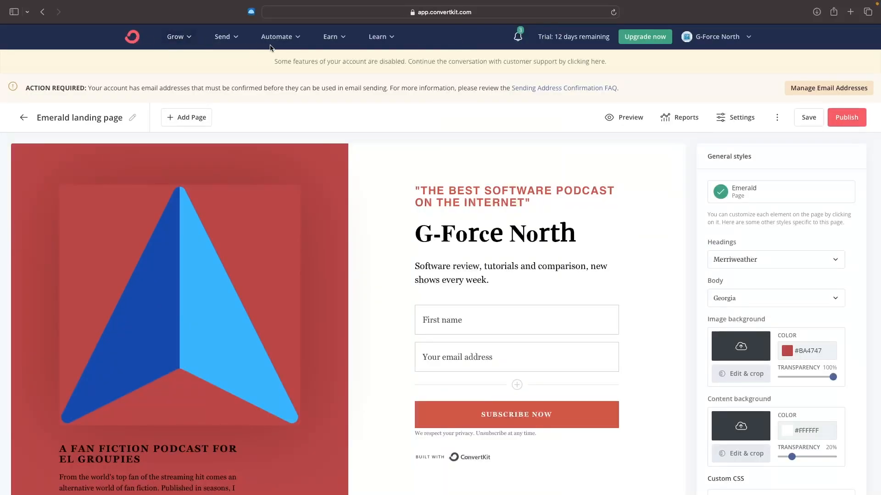
click(177, 36)
click(209, 76)
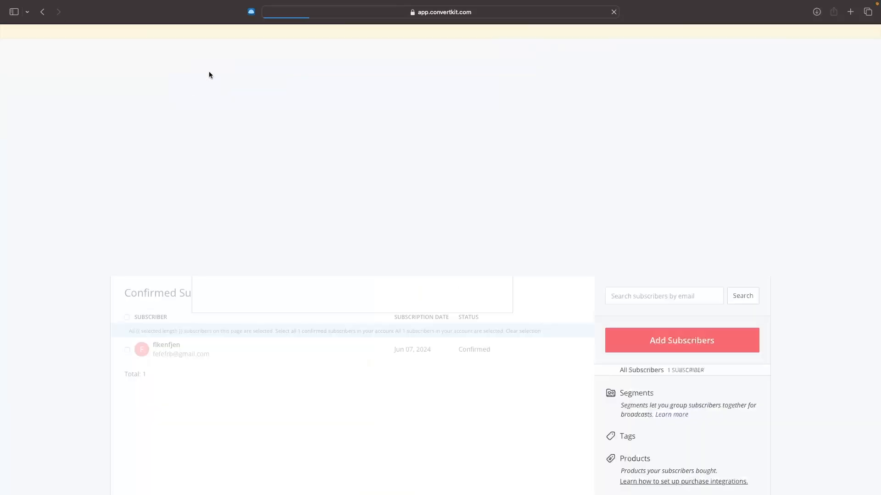
scroll(339, 224, down, 4)
scroll(295, 319, down, 2)
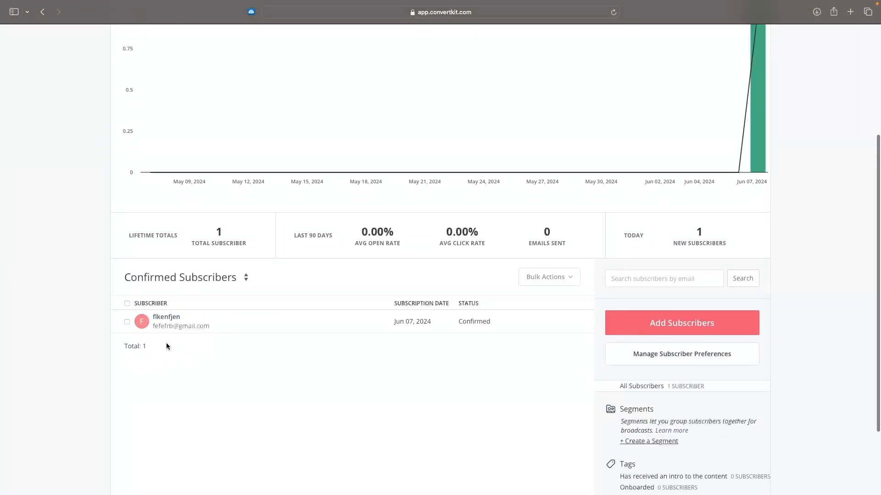
scroll(183, 342, up, 1)
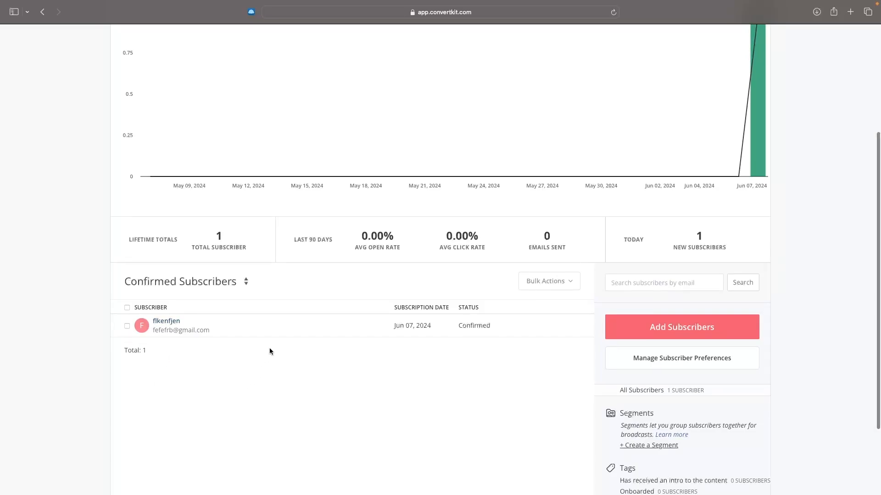